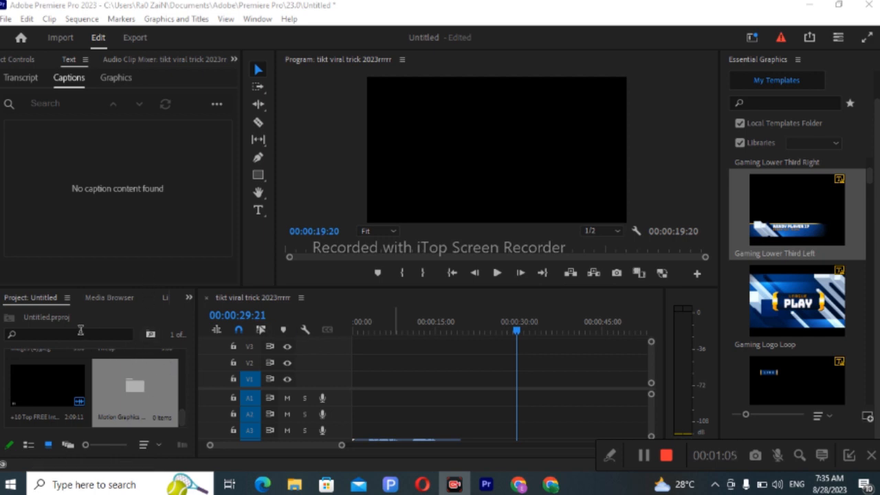
- Browse the project's media sources to the E: local disk and open its youtube folder
click(90, 296)
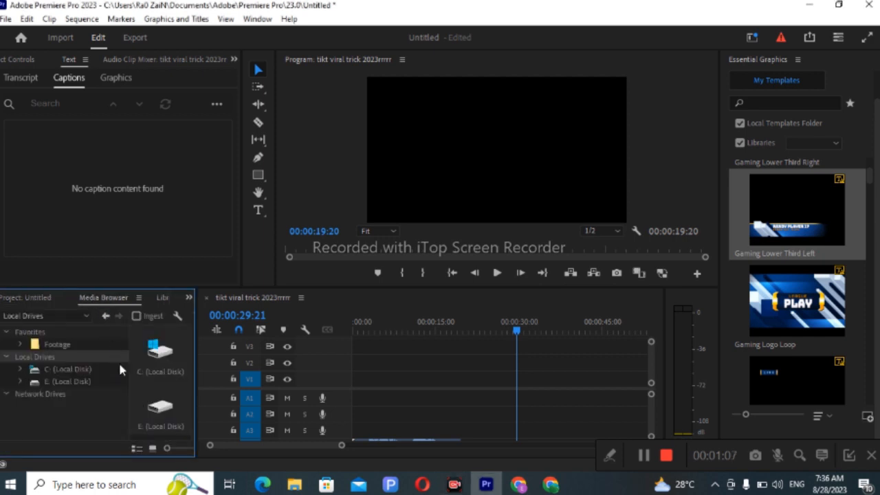
double_click(158, 398)
scroll(160, 399, down, 2)
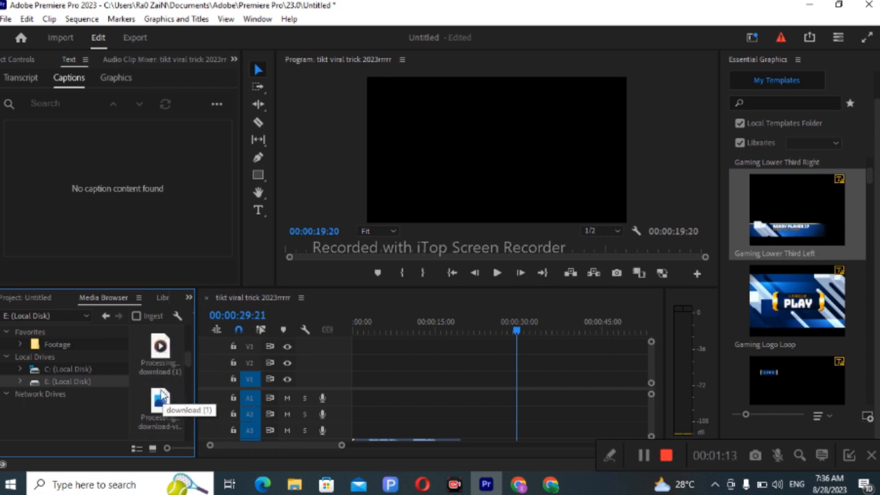
scroll(162, 399, down, 1)
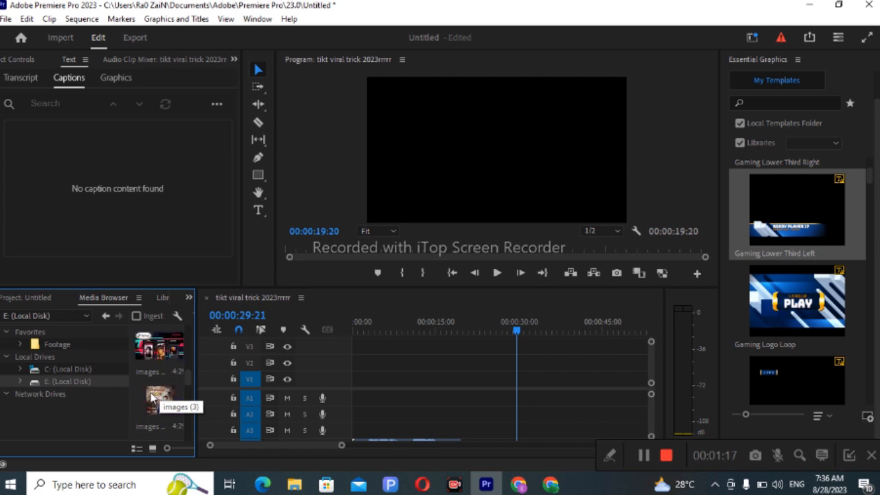
scroll(153, 398, down, 1)
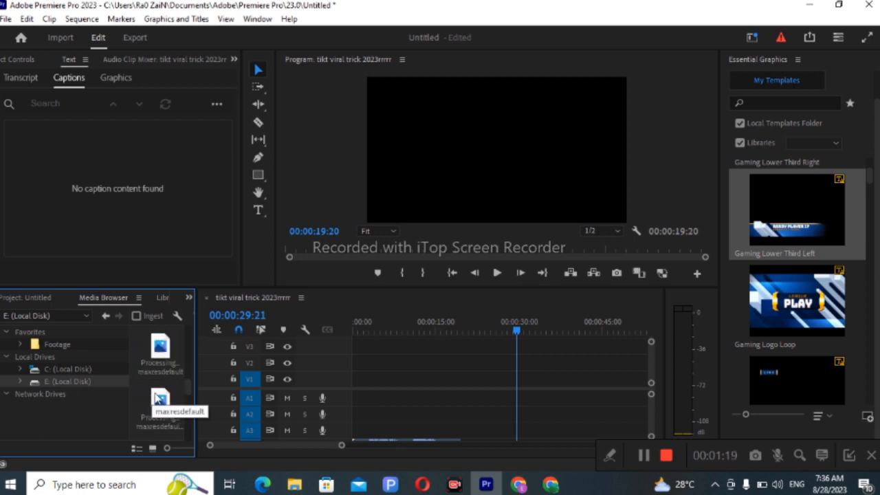
scroll(157, 401, down, 3)
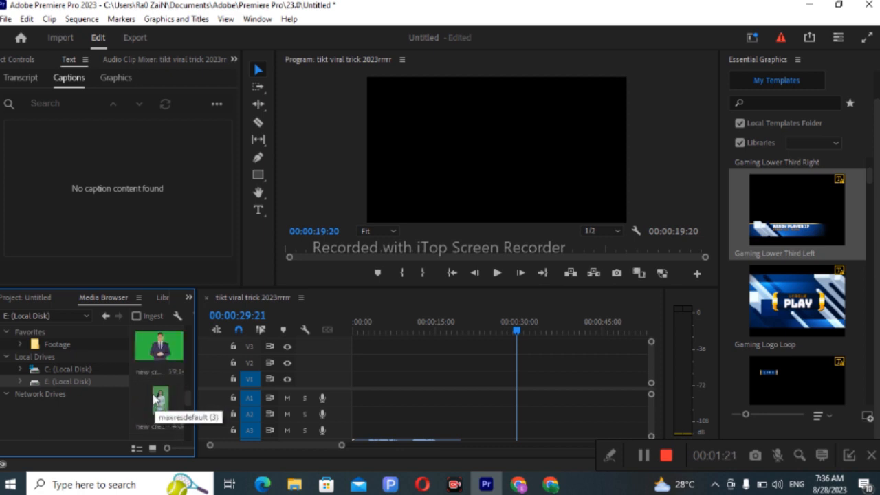
scroll(153, 400, down, 3)
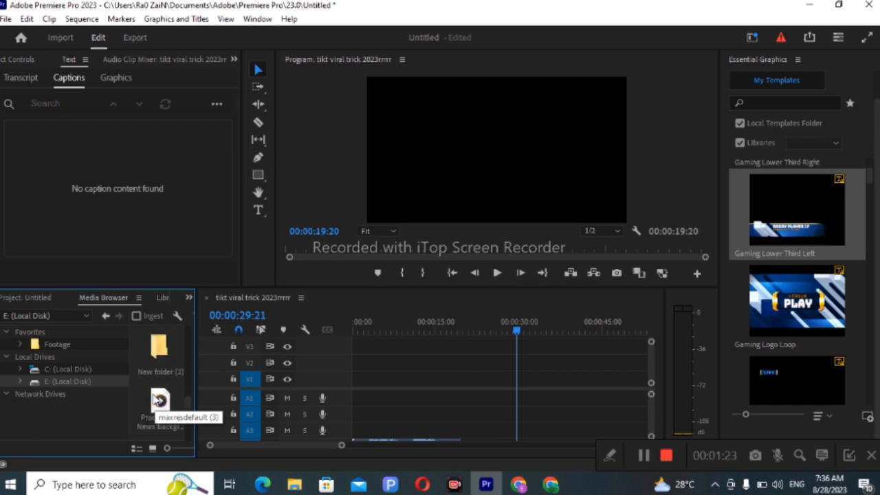
scroll(156, 400, down, 3)
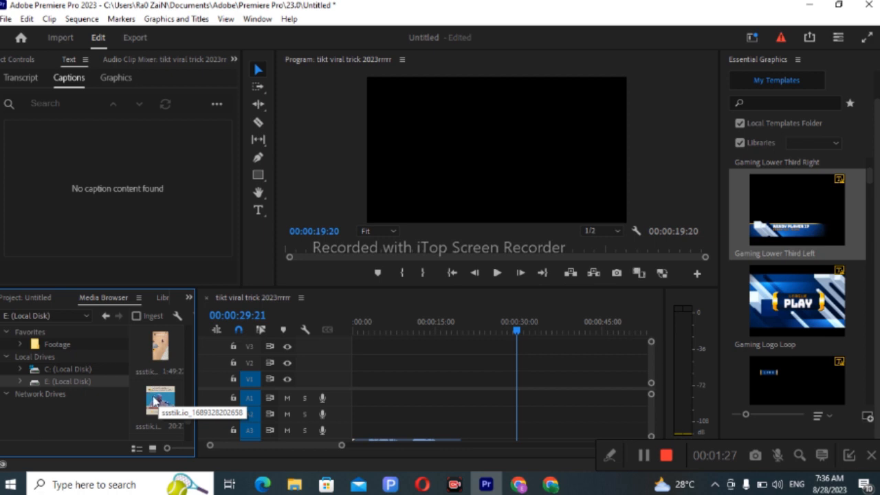
scroll(159, 403, down, 3)
scroll(162, 385, down, 3)
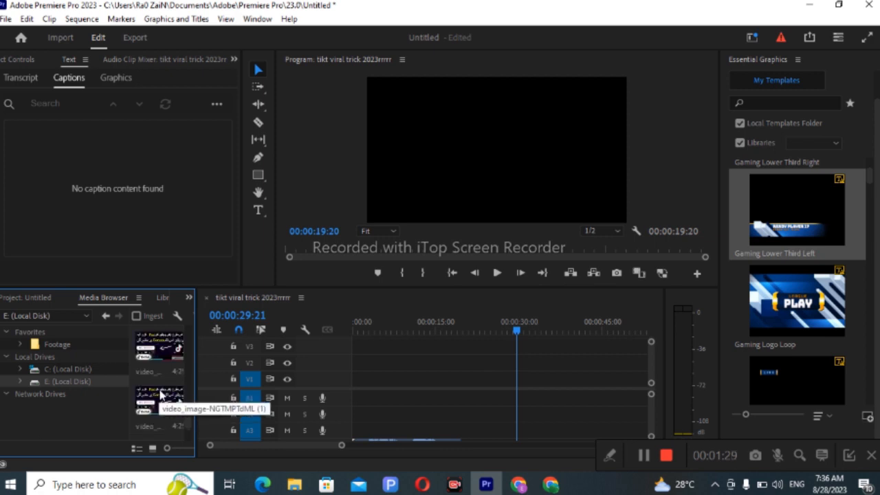
scroll(159, 394, down, 4)
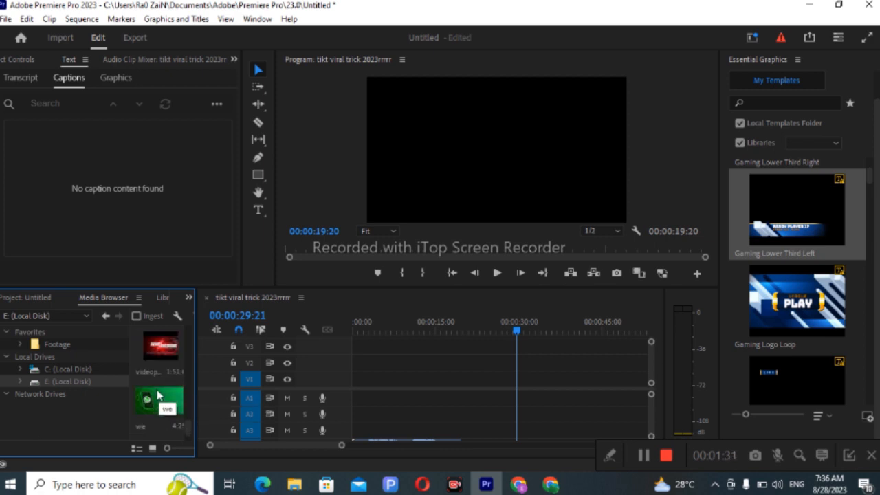
scroll(158, 395, down, 2)
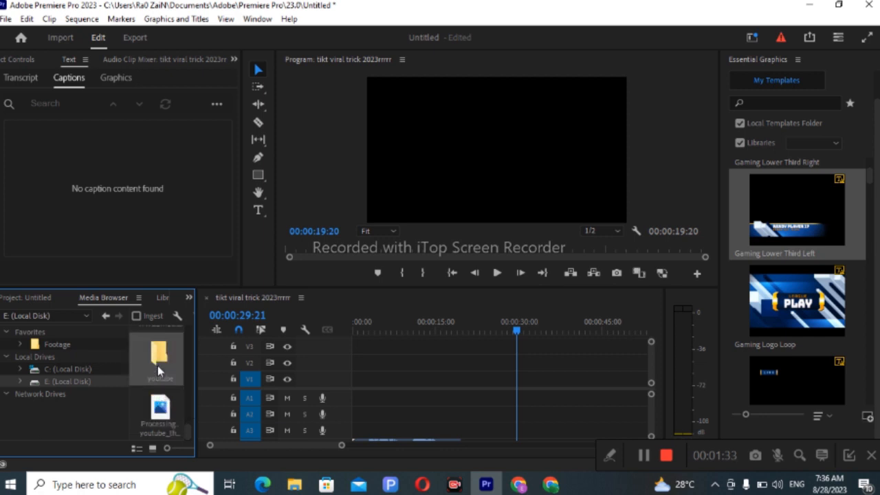
double_click(157, 365)
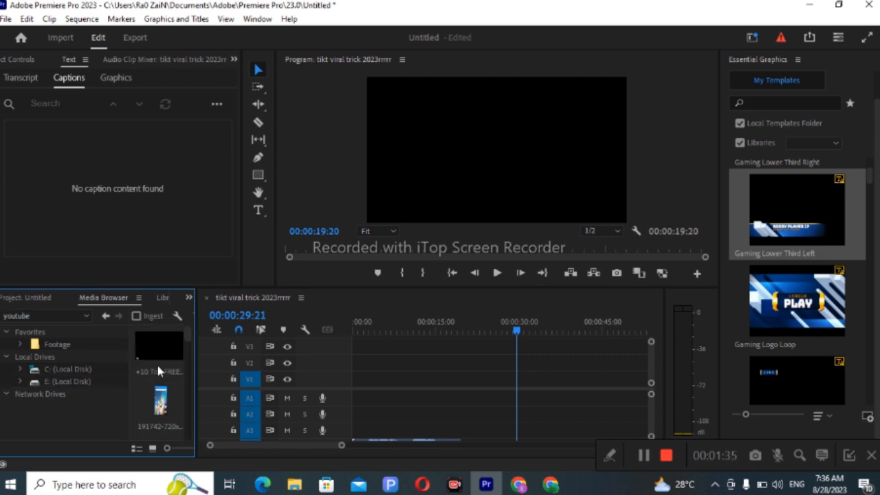
- Import the clip "How We Earn Money From olx olx earning without investment" from the youtube folder into the project
scroll(158, 367, down, 1)
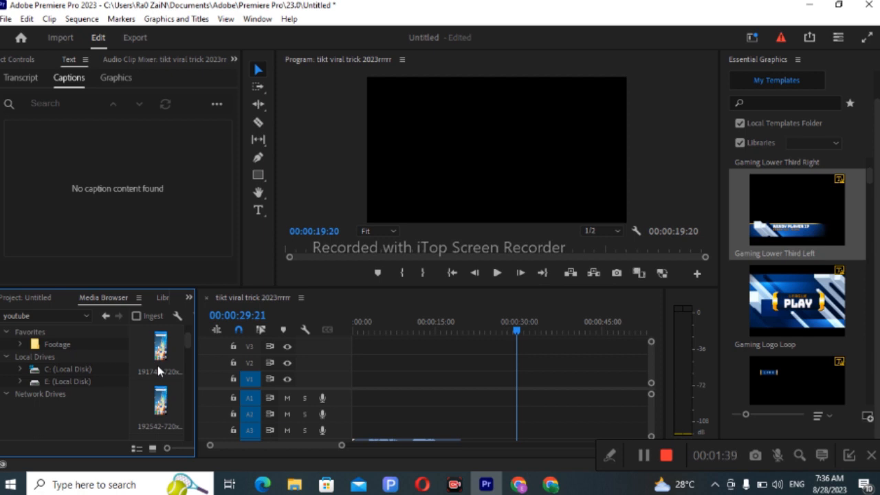
scroll(158, 370, down, 2)
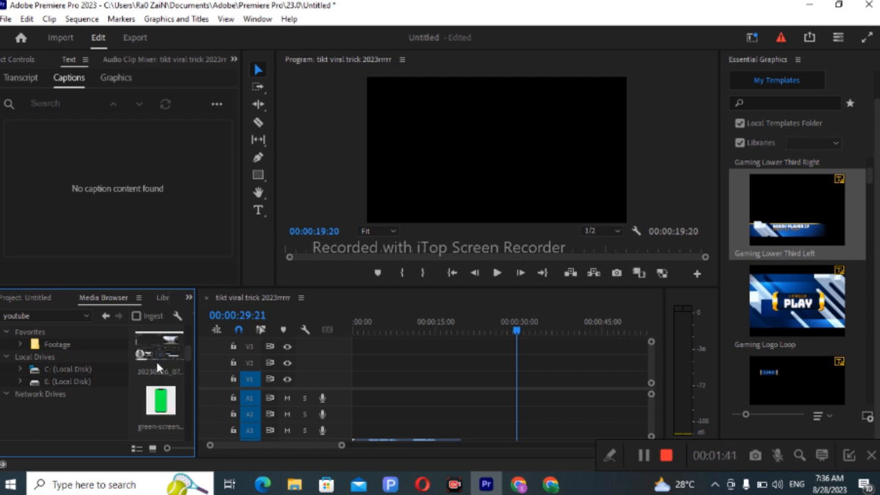
scroll(157, 388, down, 1)
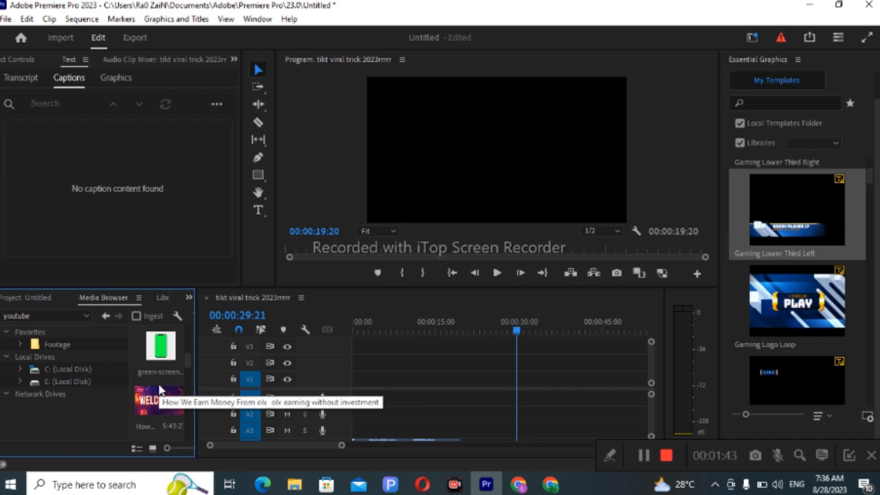
scroll(159, 391, up, 1)
scroll(158, 392, down, 1)
right_click(147, 385)
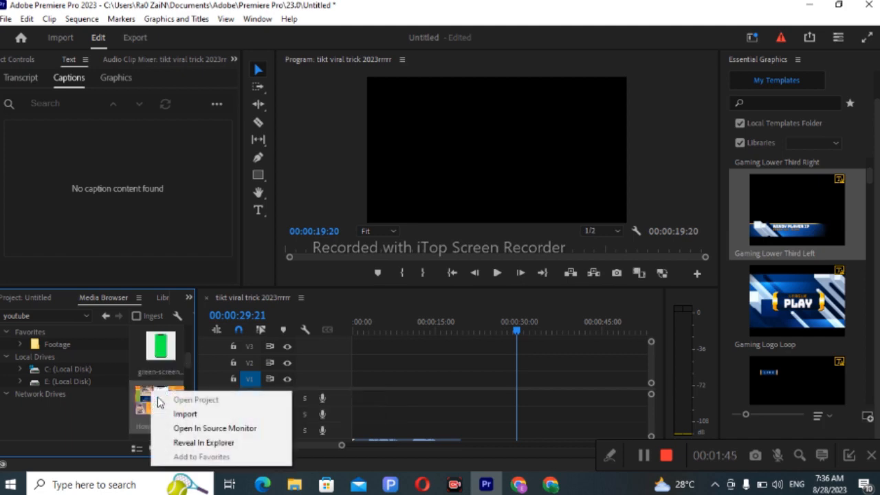
click(148, 387)
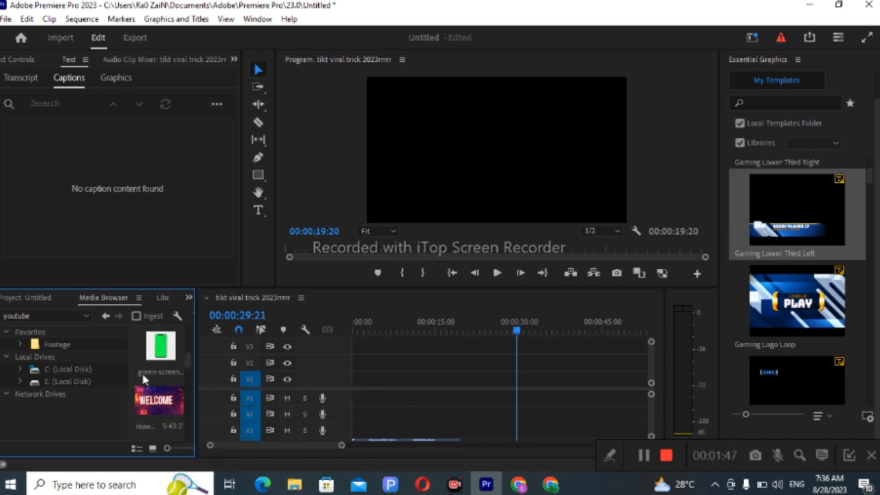
scroll(154, 391, down, 1)
scroll(155, 394, up, 3)
scroll(157, 390, down, 1)
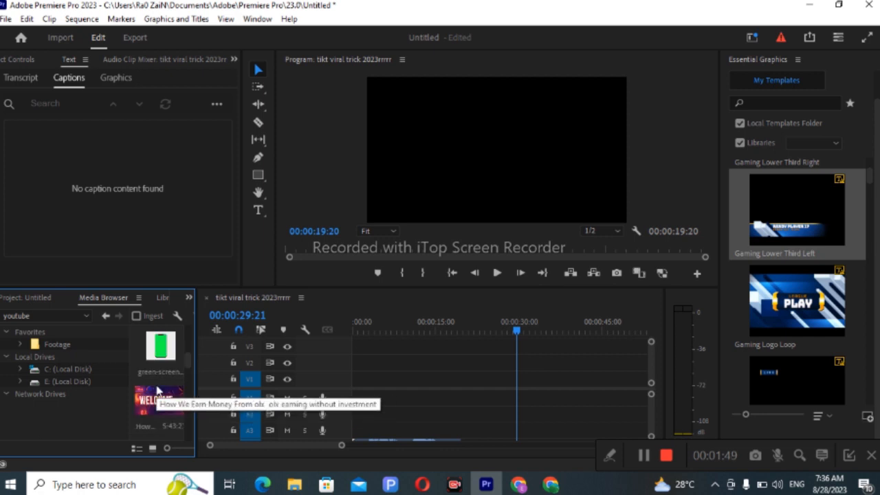
right_click(148, 389)
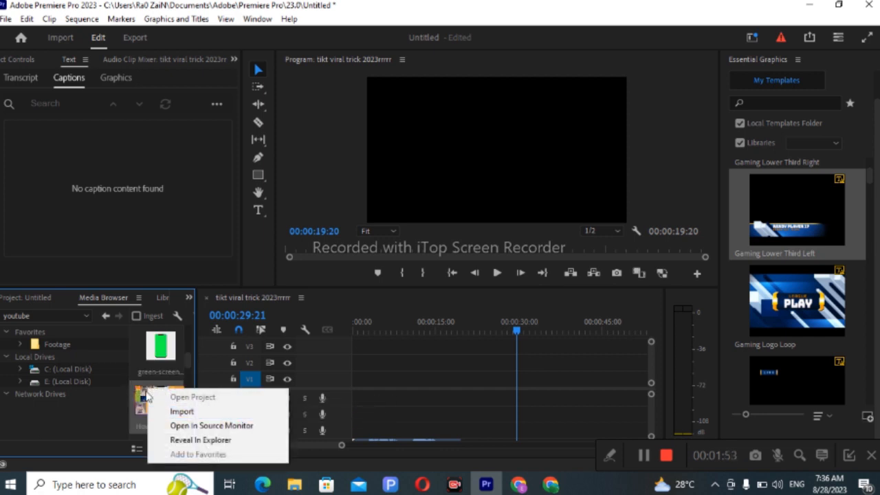
click(181, 412)
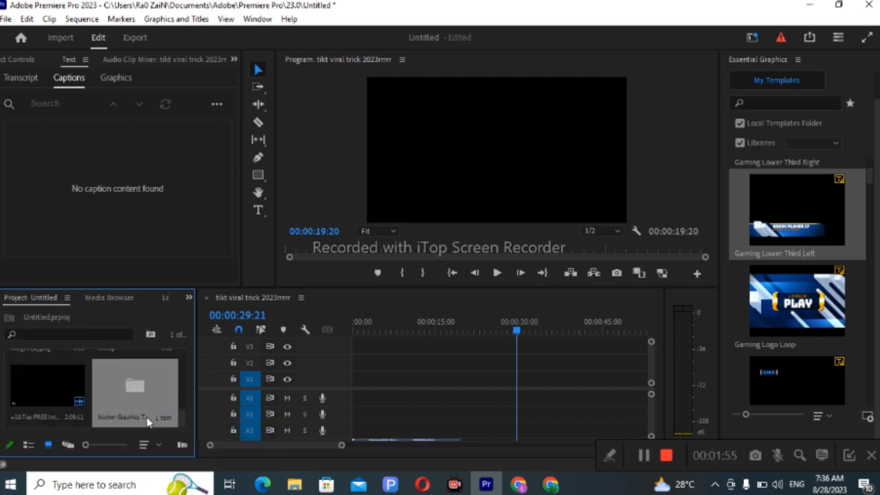
- Import the last yt5s.io-YouT... video in the youtube folder into the project
click(110, 298)
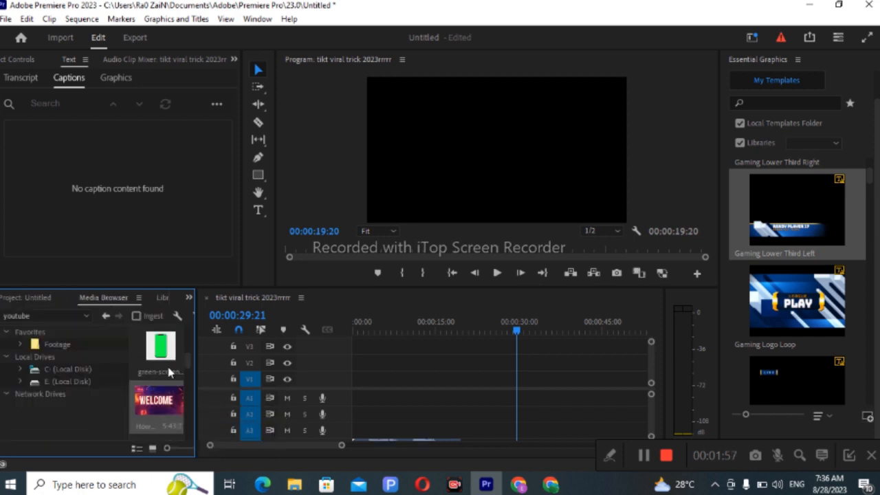
scroll(170, 395, down, 3)
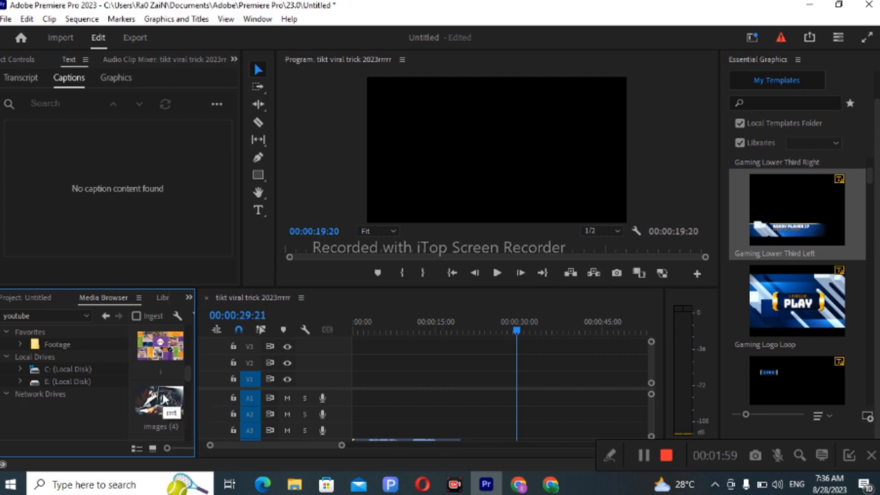
scroll(163, 397, up, 3)
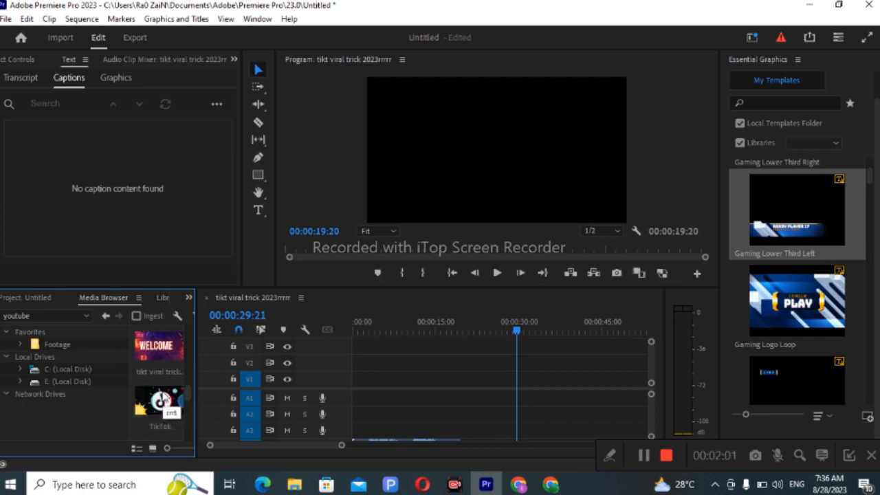
scroll(162, 398, down, 1)
scroll(162, 398, down, 1)
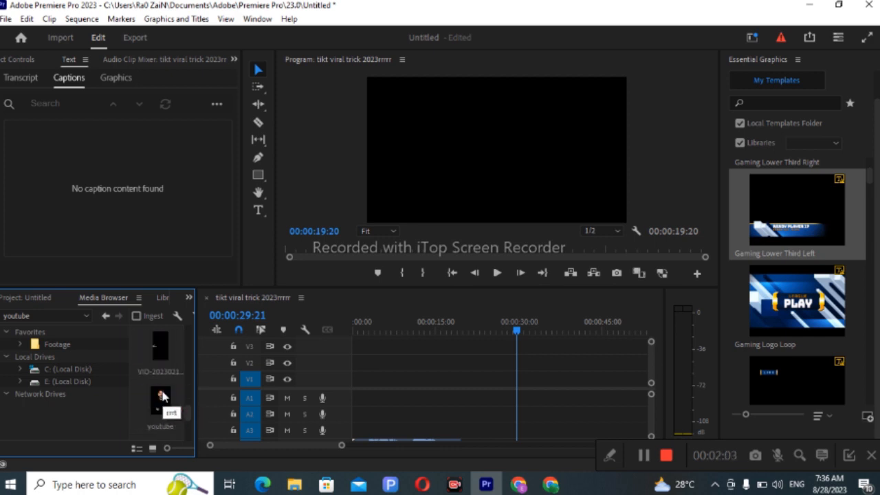
scroll(163, 397, down, 1)
scroll(163, 397, down, 1)
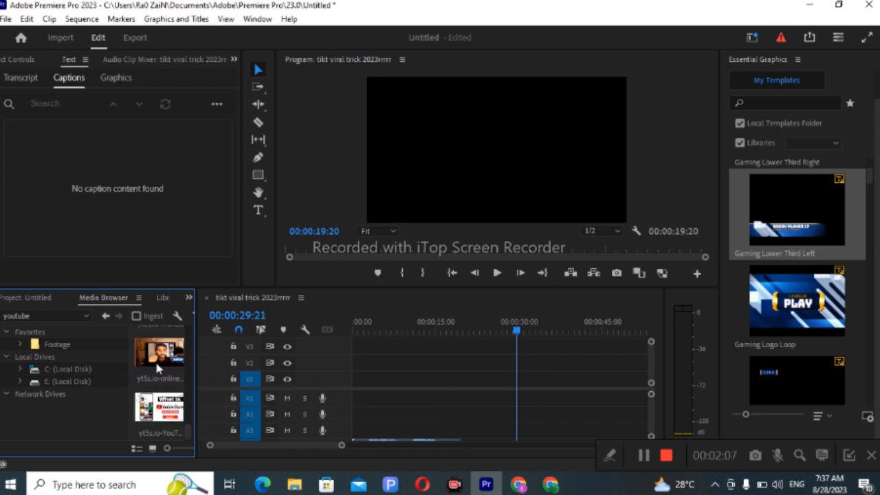
click(159, 410)
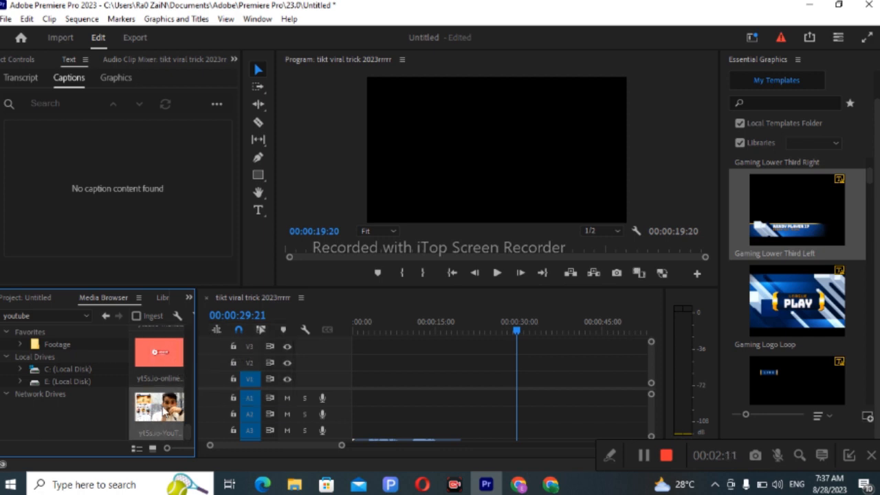
right_click(158, 405)
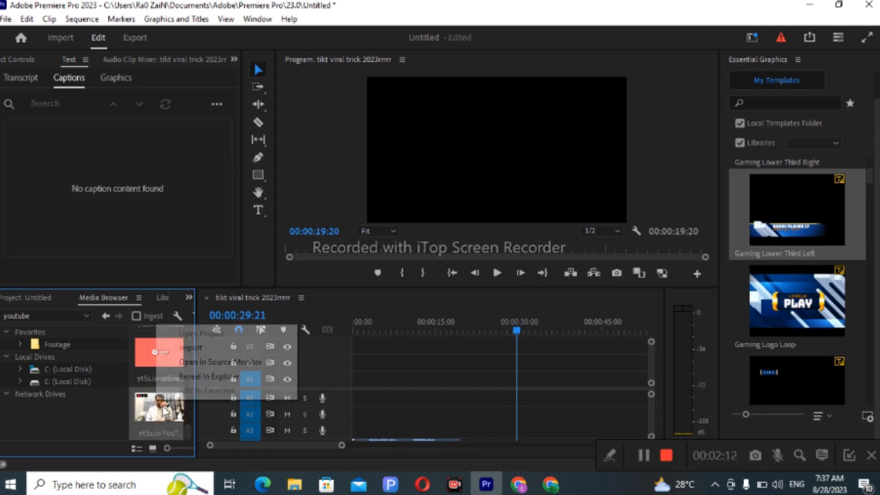
click(195, 347)
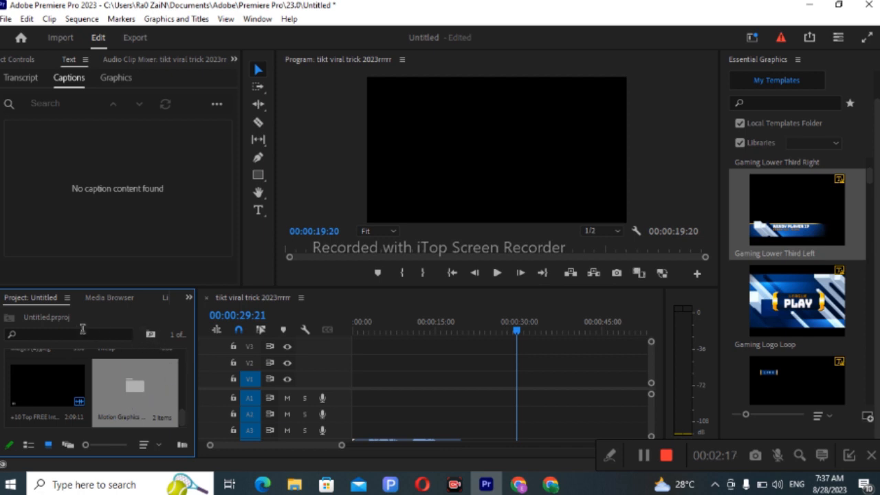
- Delete the leftover audio clip from track A4 of the sequence
scroll(120, 405, up, 3)
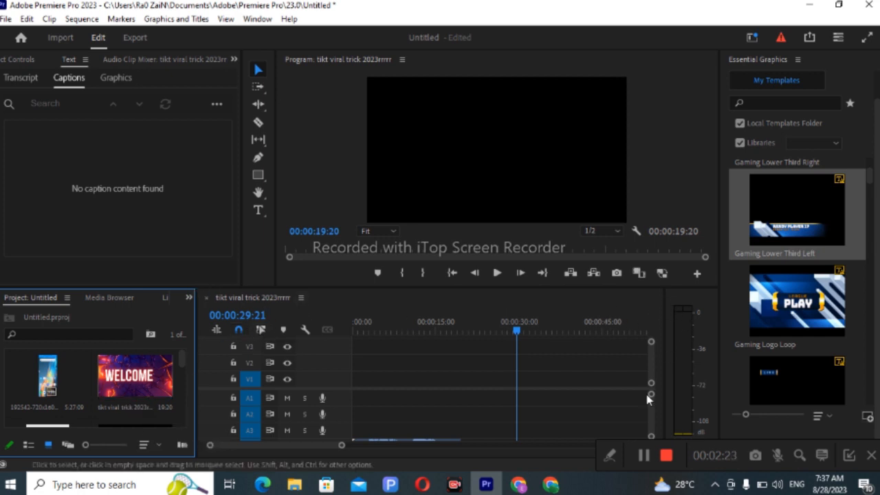
scroll(404, 430, down, 4)
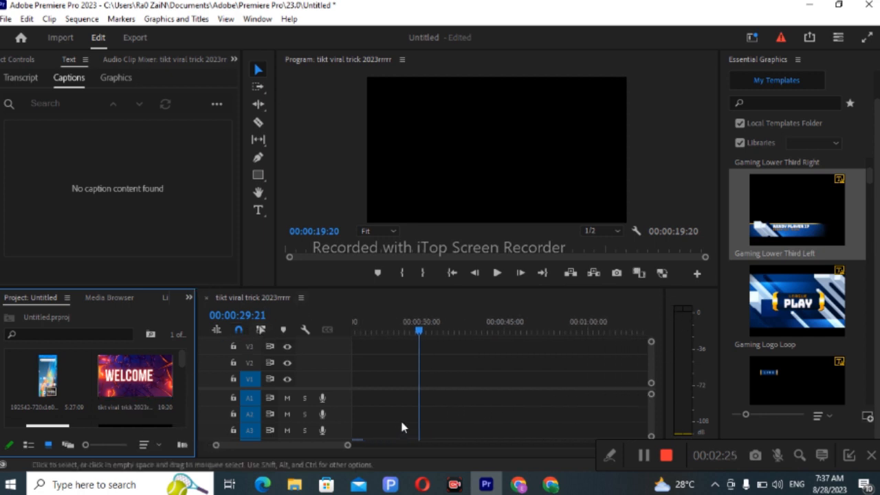
scroll(402, 428, up, 4)
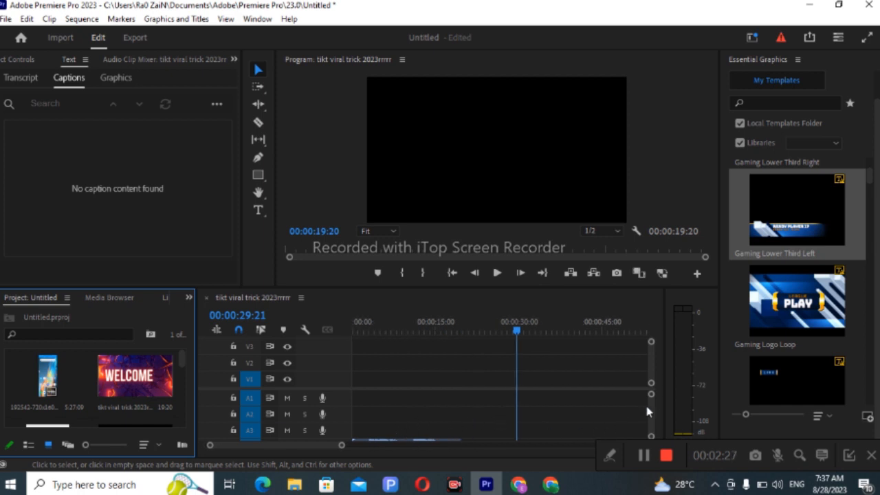
scroll(650, 414, down, 2)
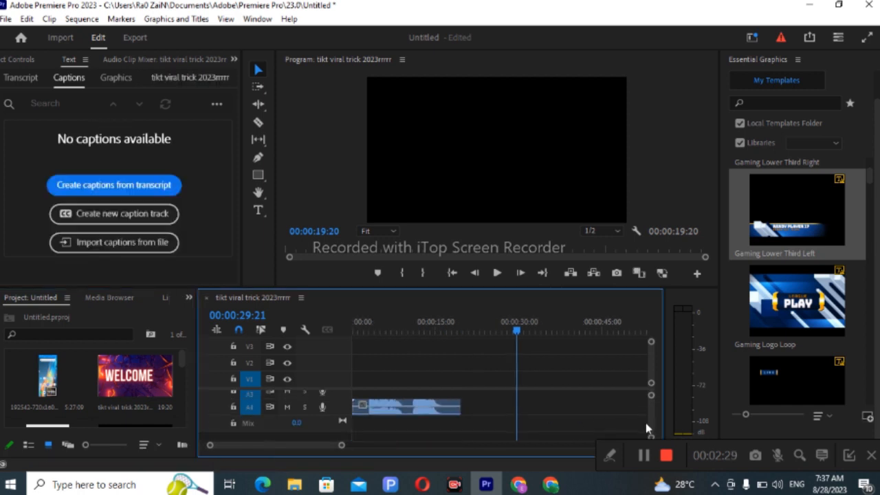
right_click(434, 411)
click(428, 411)
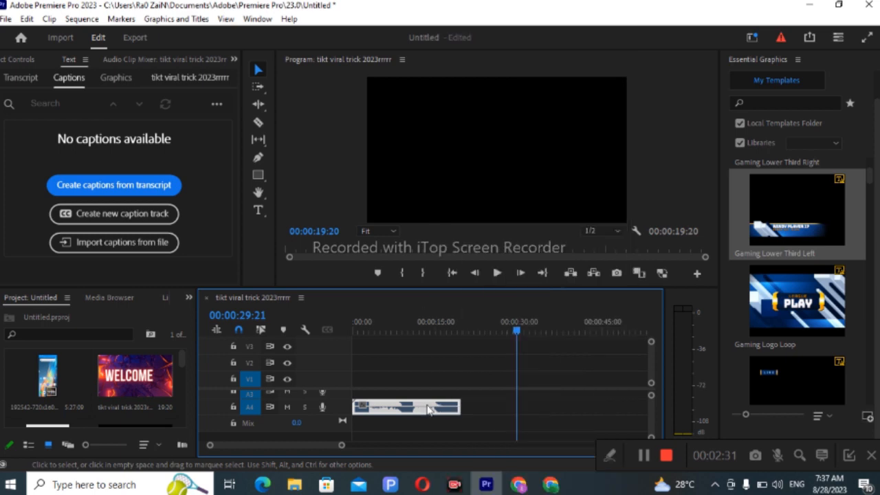
key(Delete)
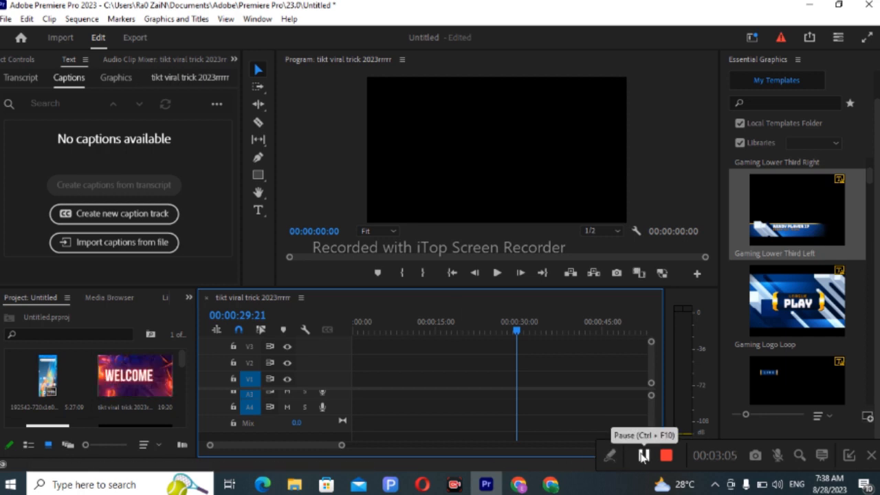
- Place the "tikt viral trick 2023" WELCOME clip on track V1 at the start of the sequence
click(128, 376)
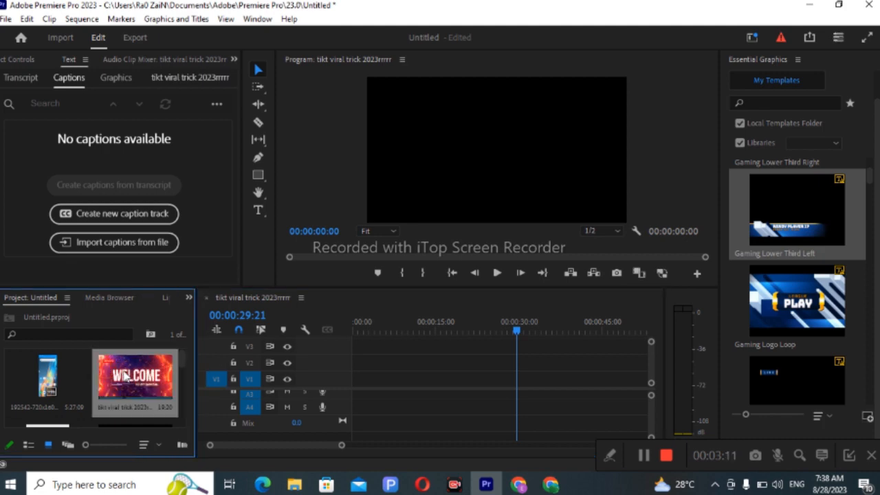
drag(128, 377, 354, 380)
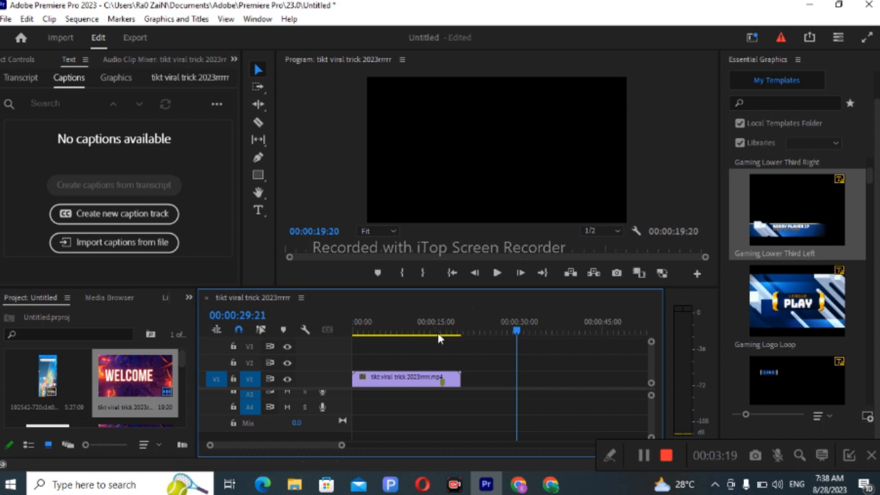
- Play the sequence from its start to review the WELCOME clip
drag(440, 337, 336, 337)
click(497, 273)
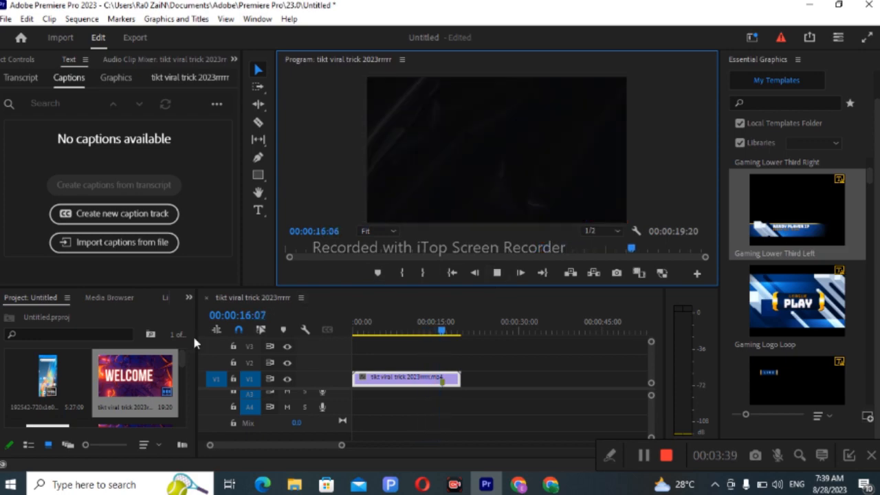
- Place the 192542-720x1600.mp4 clip on track V1 directly after the WELCOME clip
scroll(118, 387, down, 3)
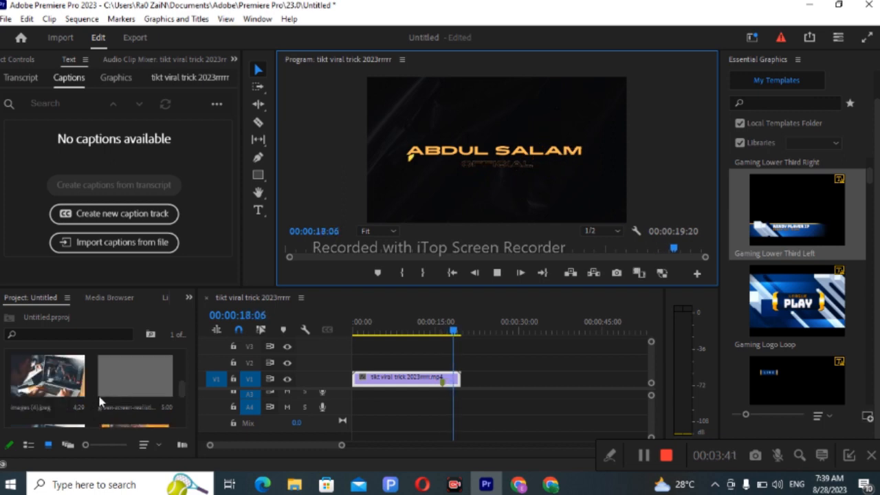
scroll(114, 388, down, 3)
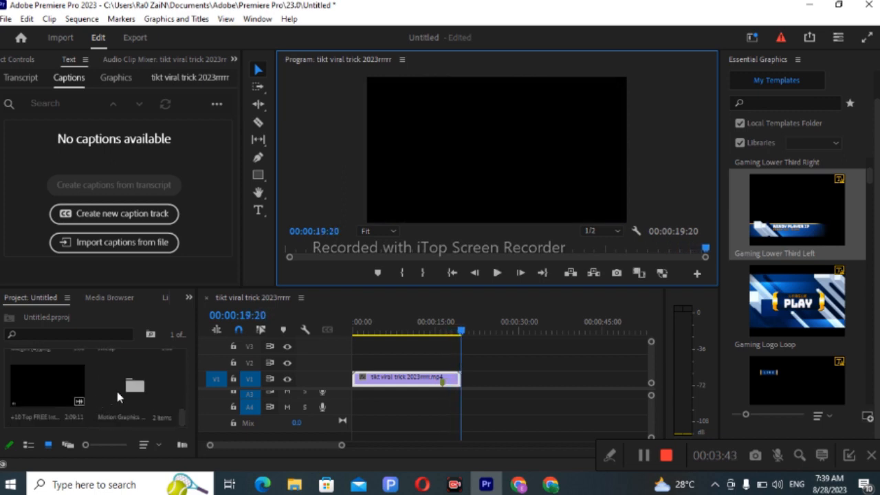
double_click(116, 397)
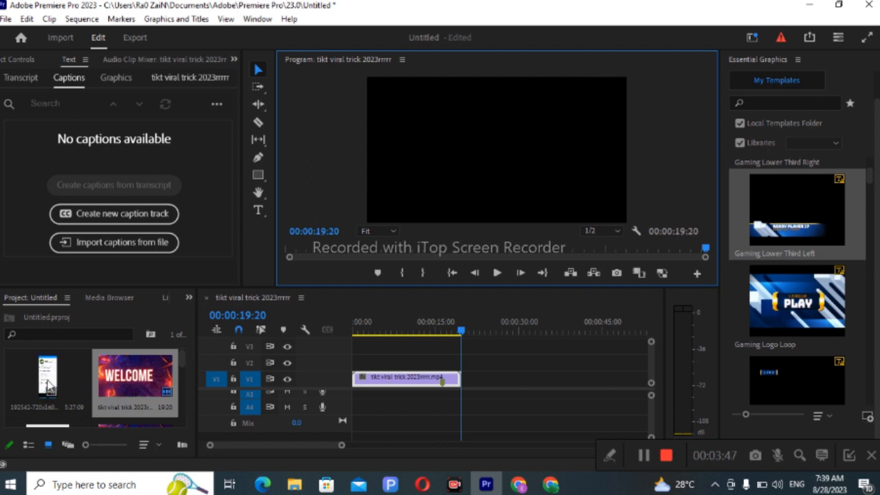
drag(46, 382, 468, 396)
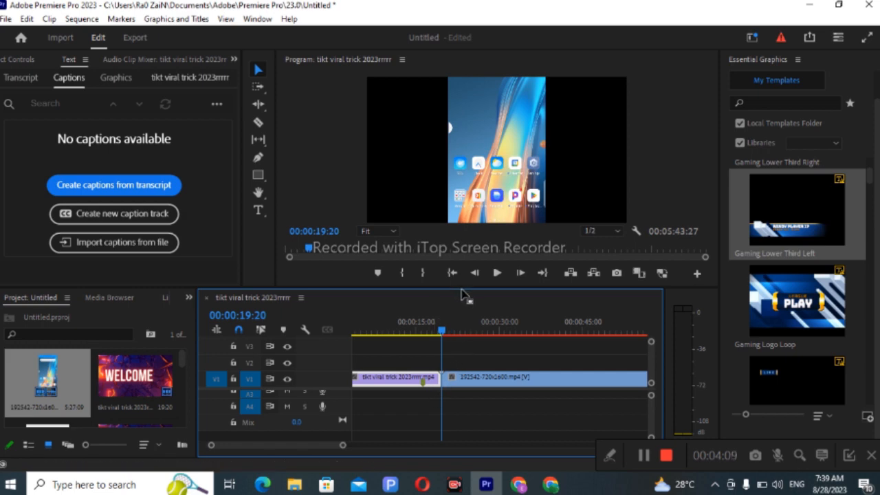
- Enlarge the timeline area and bring the start of the sequence and audio track A1 into view
drag(461, 287, 475, 246)
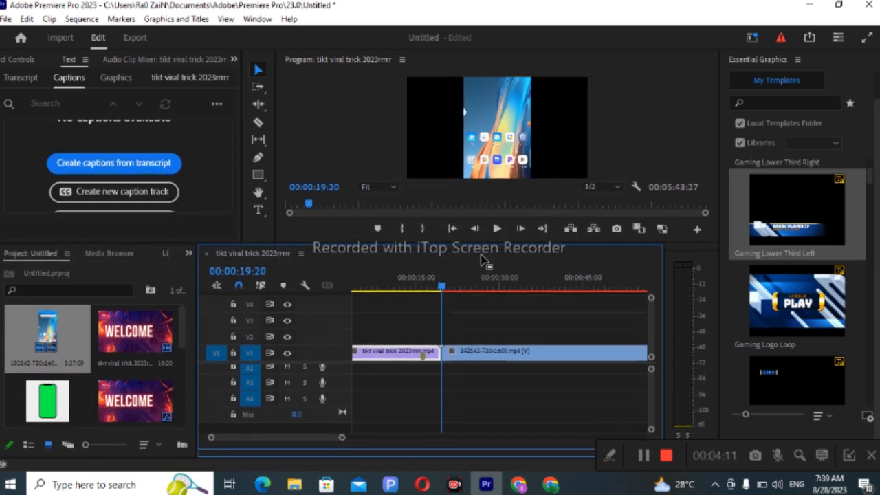
drag(330, 445, 309, 446)
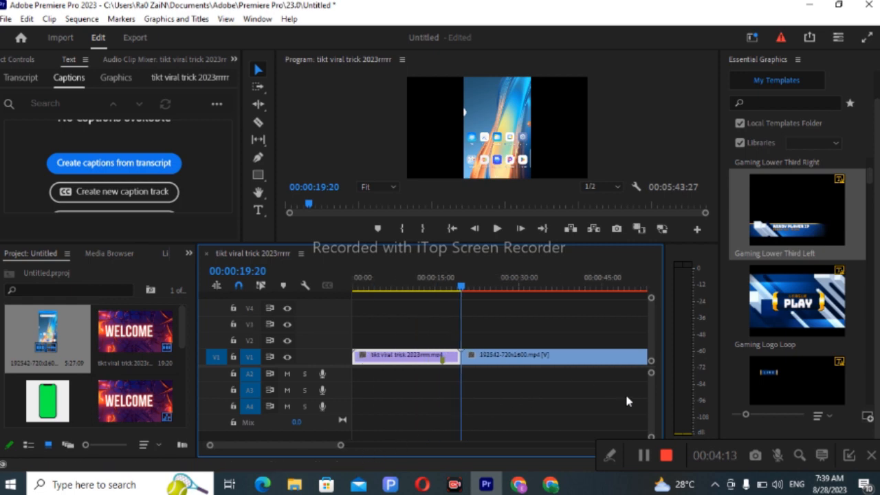
drag(650, 404, 651, 417)
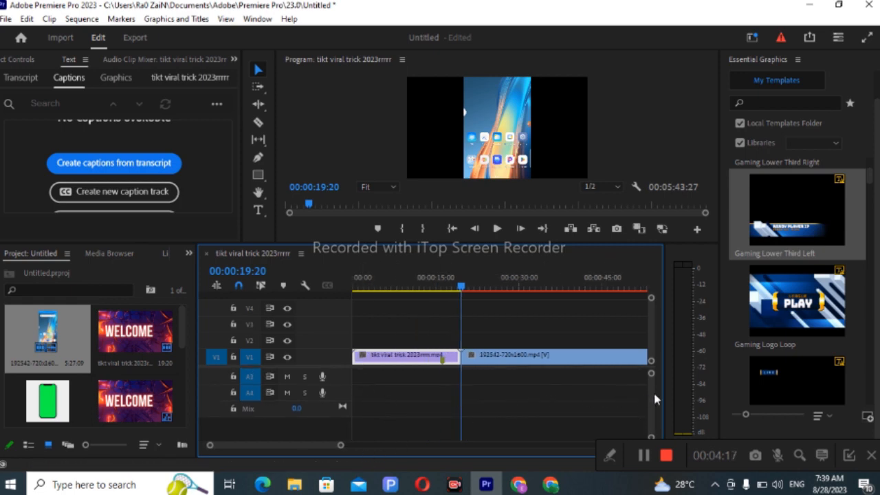
drag(652, 397, 653, 383)
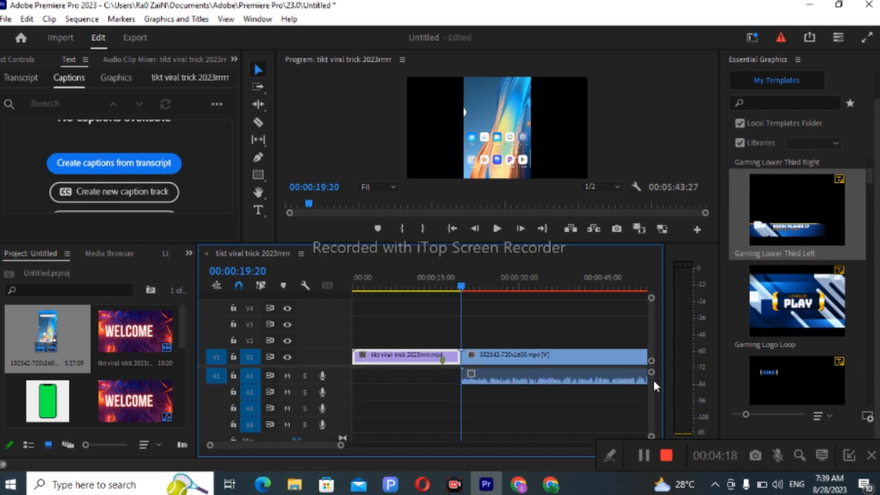
- Select the 192542-720x1600.mp4 clip's audio on A1 and its video on V1 separately to check both parts
click(476, 358)
click(485, 378)
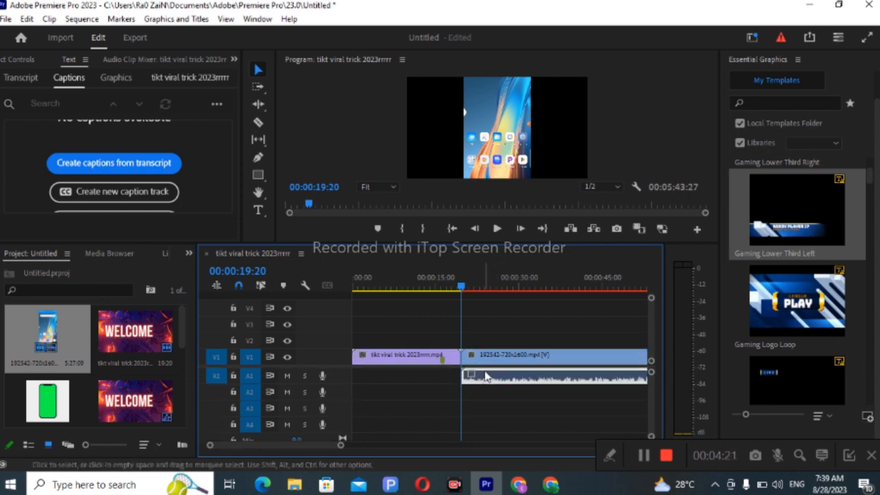
click(488, 360)
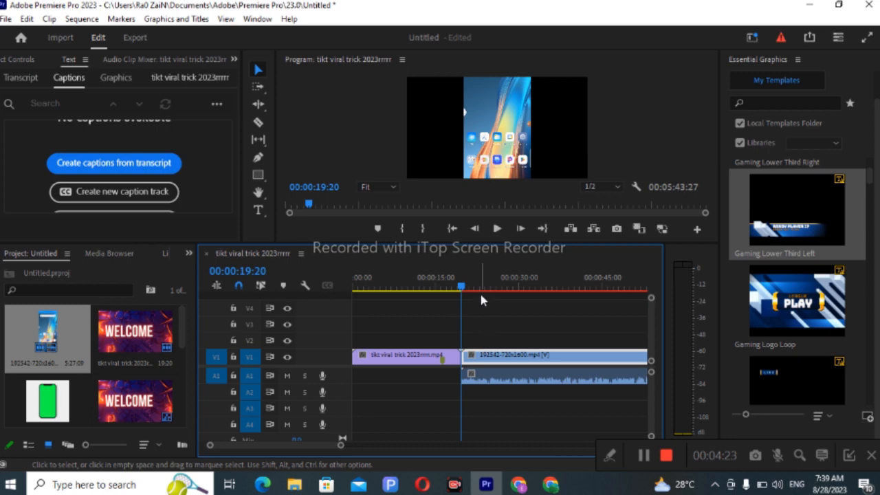
click(513, 382)
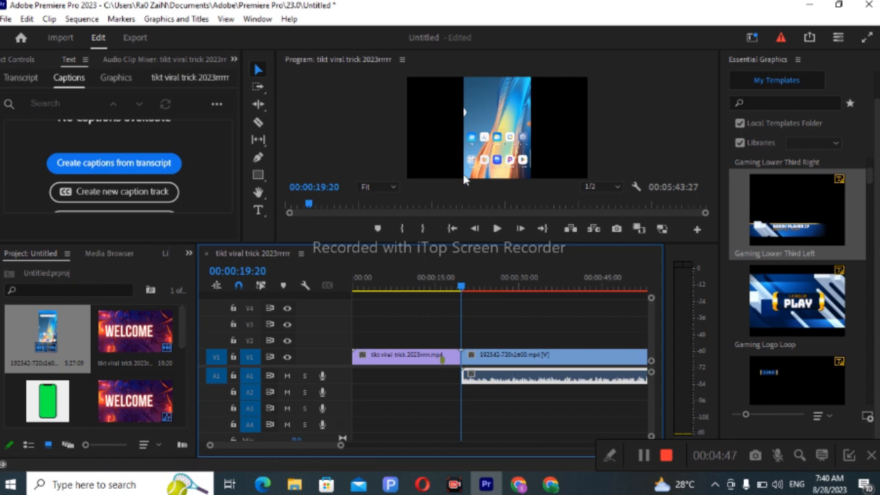
click(500, 356)
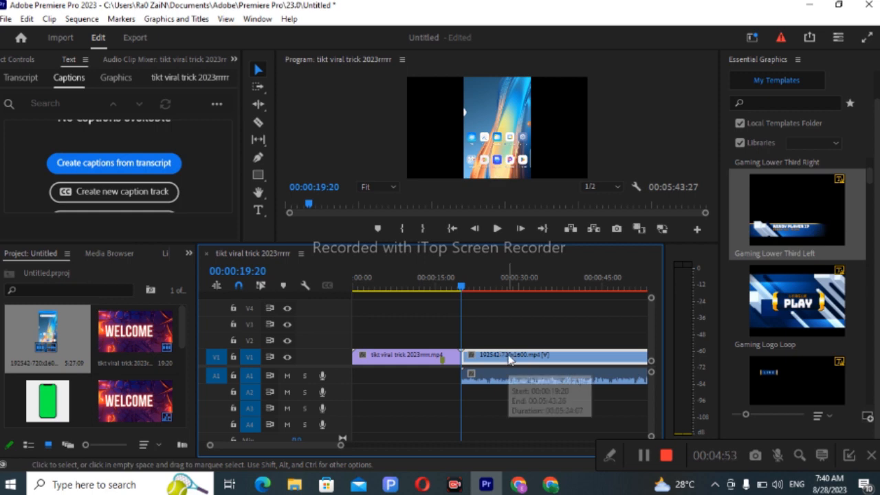
- Open the 192542-720x1600.mp4 timeline clip in a widened Source Monitor and mark its In point at 00:00:30:00
double_click(509, 358)
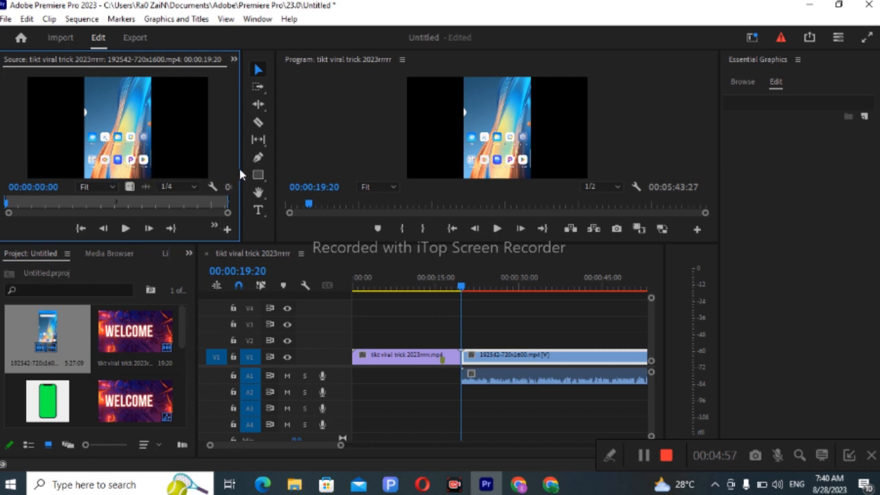
drag(239, 156, 355, 156)
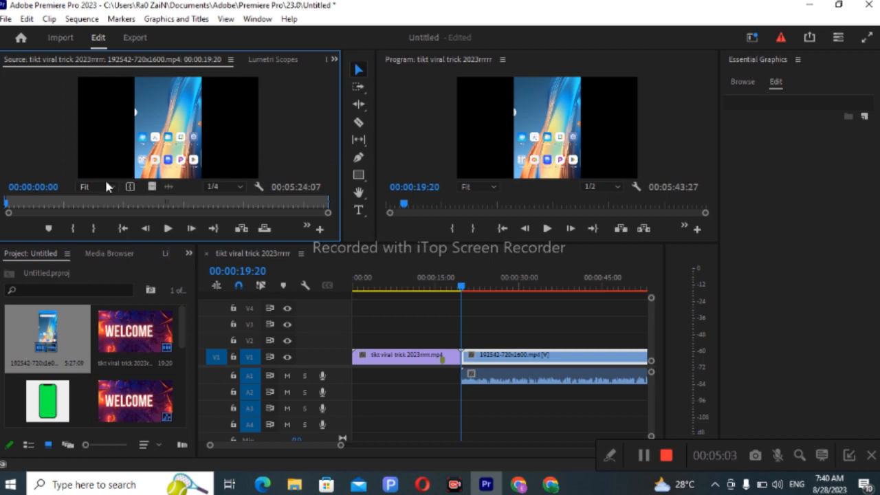
drag(7, 203, 35, 207)
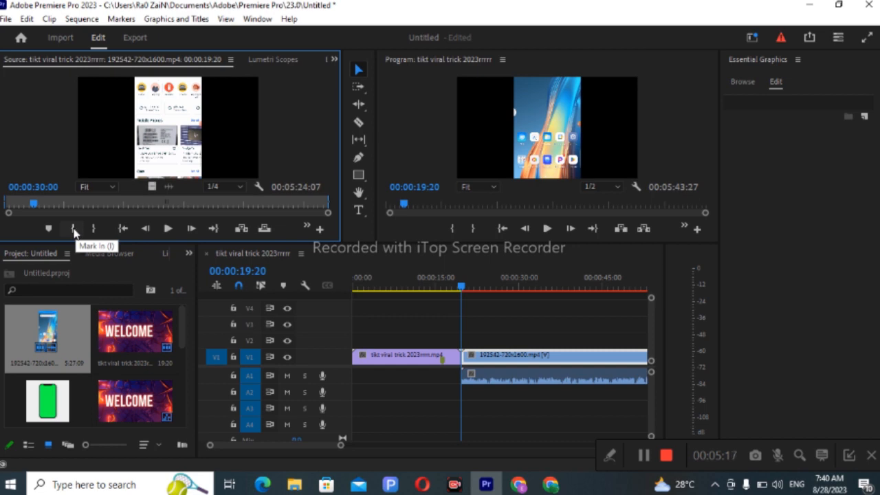
click(74, 229)
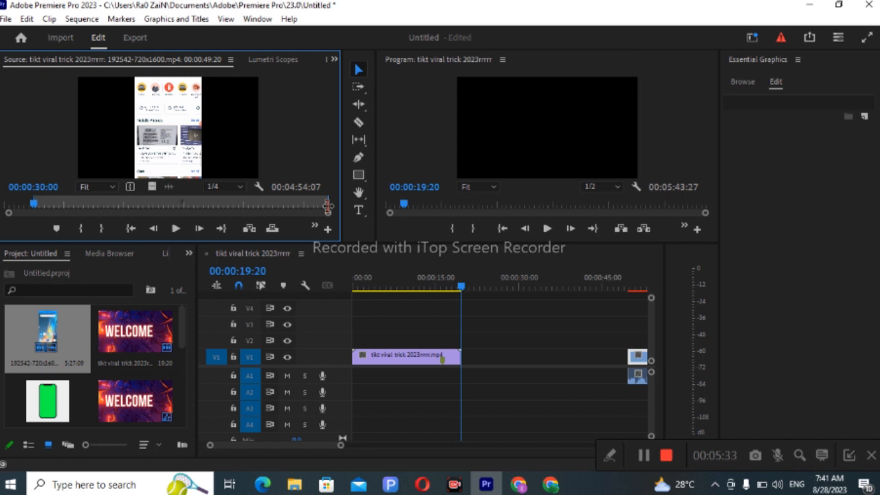
- Mark the 192542-720x1600.mp4 clip's Out point at 00:04:30:22 in the Source Monitor
click(102, 228)
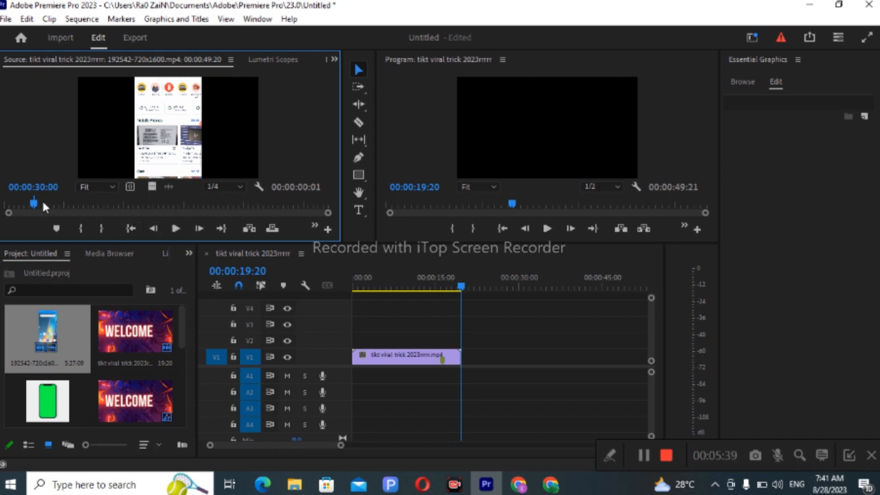
click(266, 205)
mouse_move(275, 208)
mouse_down()
mouse_move(288, 207)
mouse_move(276, 208)
mouse_up()
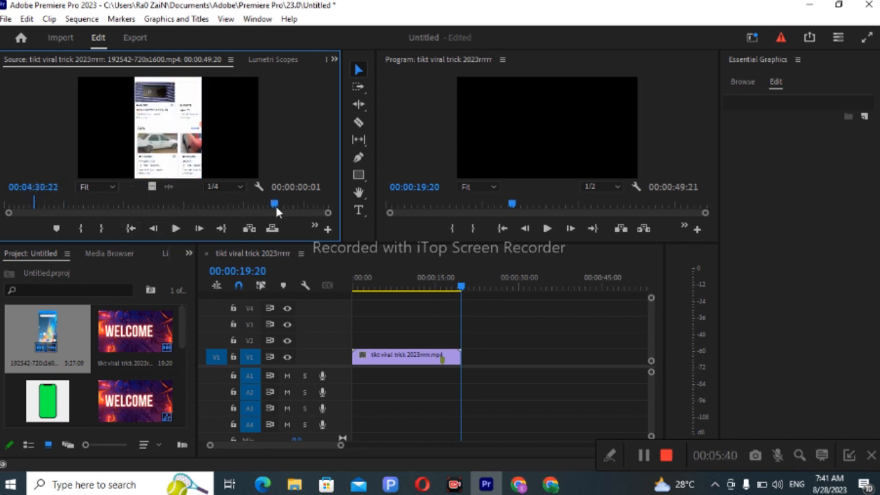
click(100, 228)
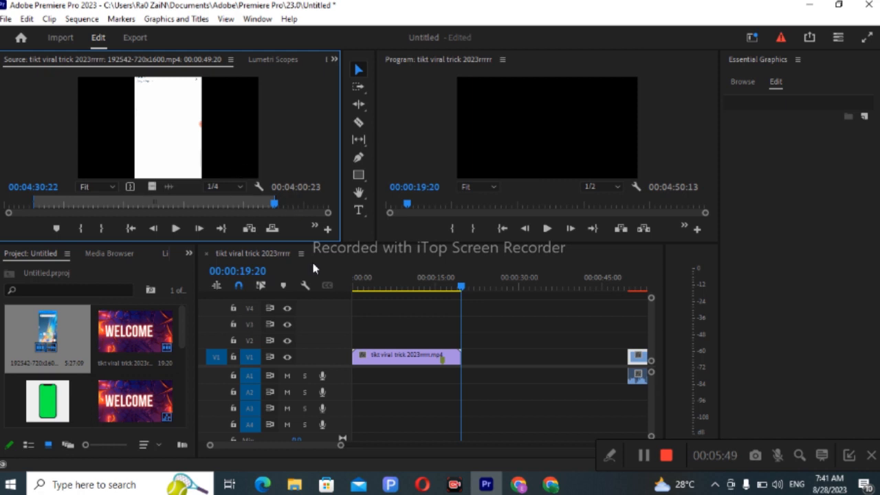
- Move the trimmed clip's video and audio to directly follow the WELCOME clip, and scrub the sequence to 00:00:25:25
drag(411, 300, 327, 294)
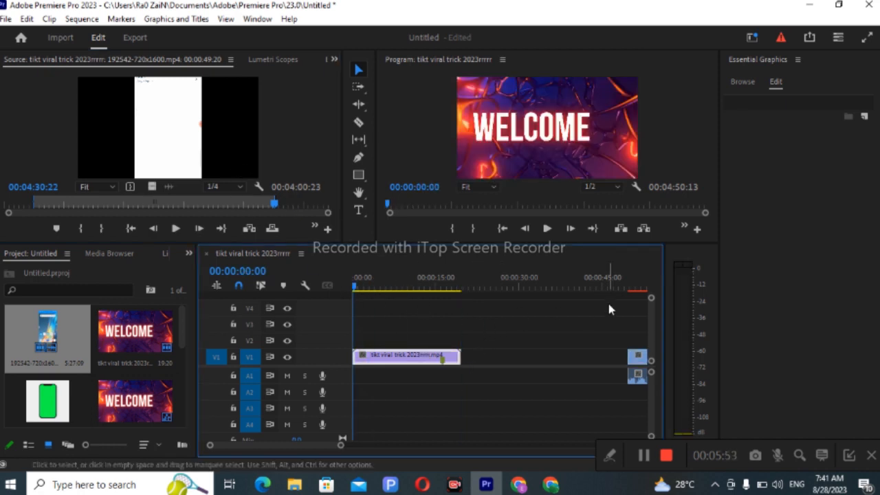
click(637, 356)
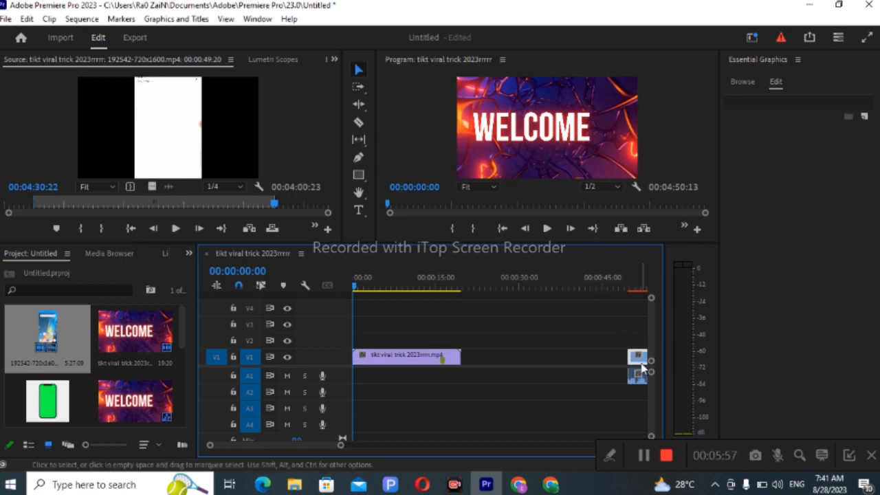
mouse_move(641, 367)
mouse_down()
mouse_move(485, 366)
mouse_move(639, 370)
mouse_move(637, 380)
mouse_up()
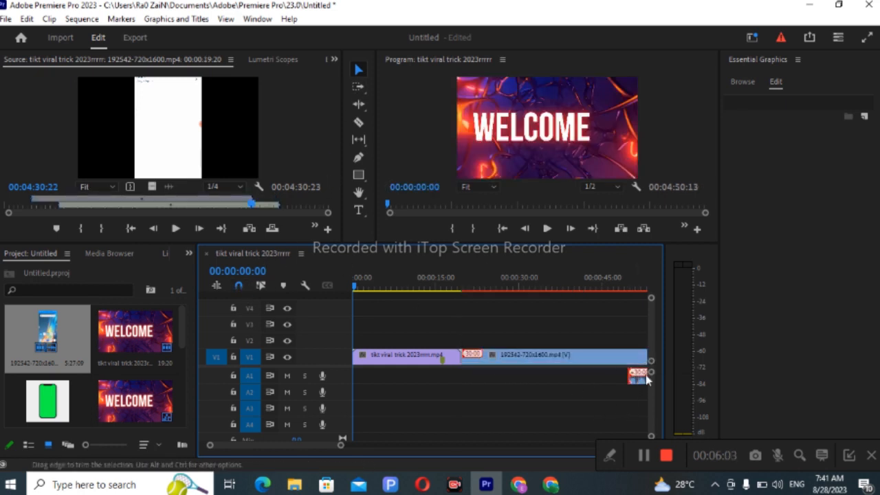
drag(630, 385, 481, 385)
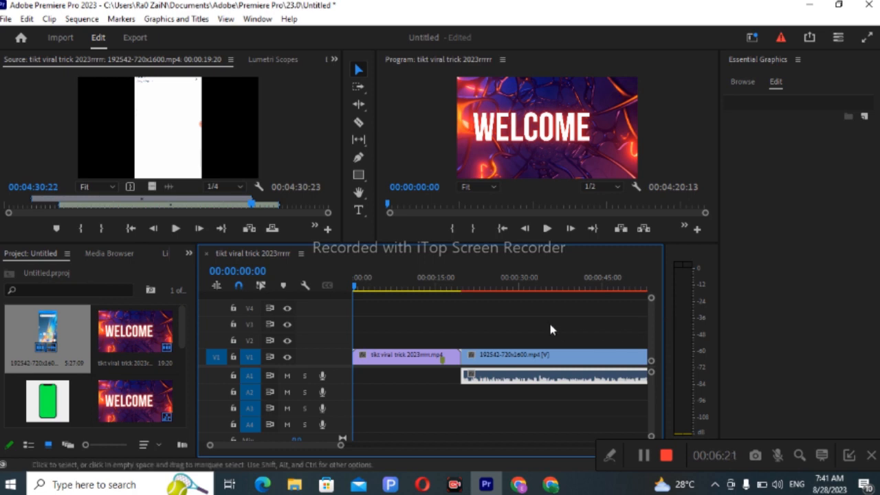
drag(388, 288, 499, 292)
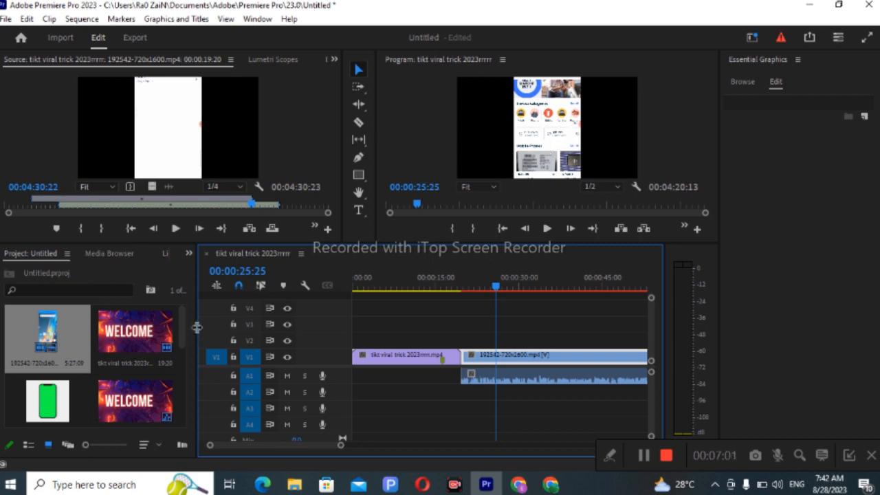
- Widen the project area beside the timeline and show the Effects library there
drag(196, 328, 286, 329)
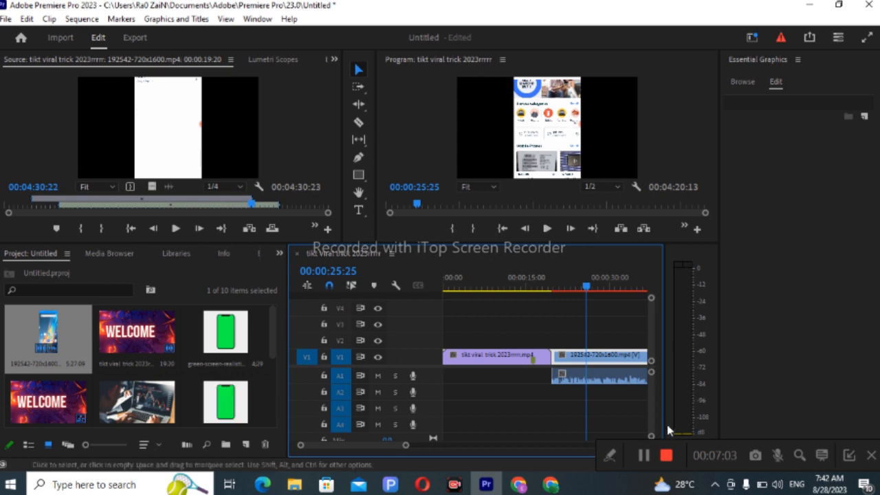
click(799, 456)
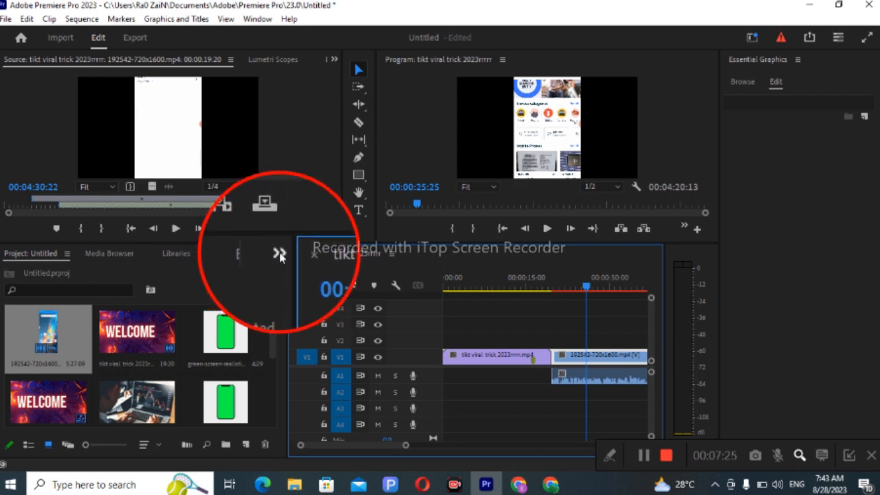
click(279, 253)
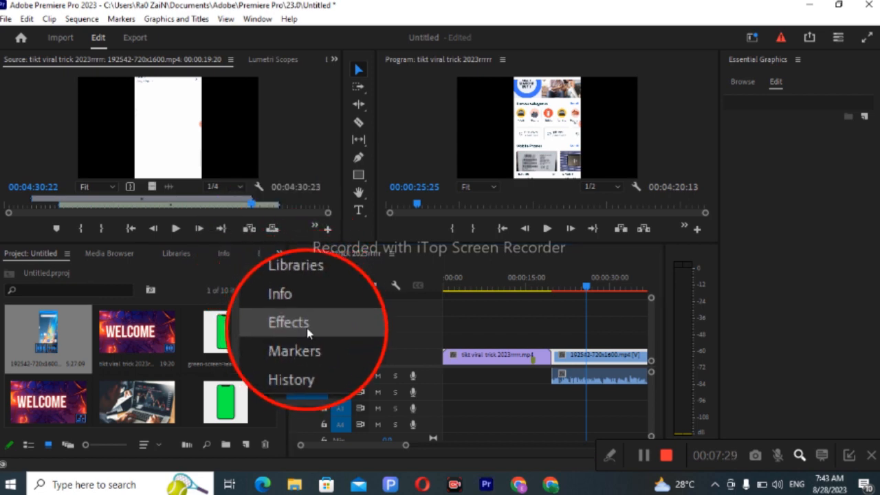
click(308, 329)
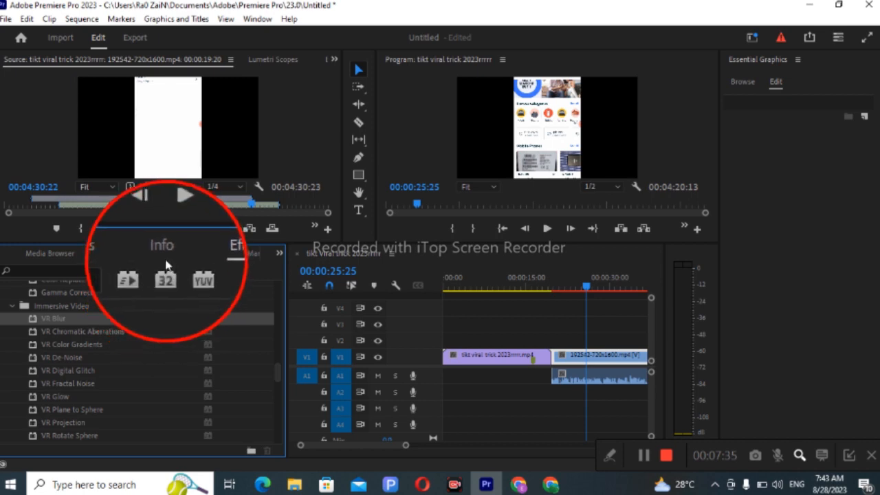
- Apply the Transform effect from the Distort video effects to the 192542-720x1600.mp4 clip in the sequence
scroll(76, 354, up, 3)
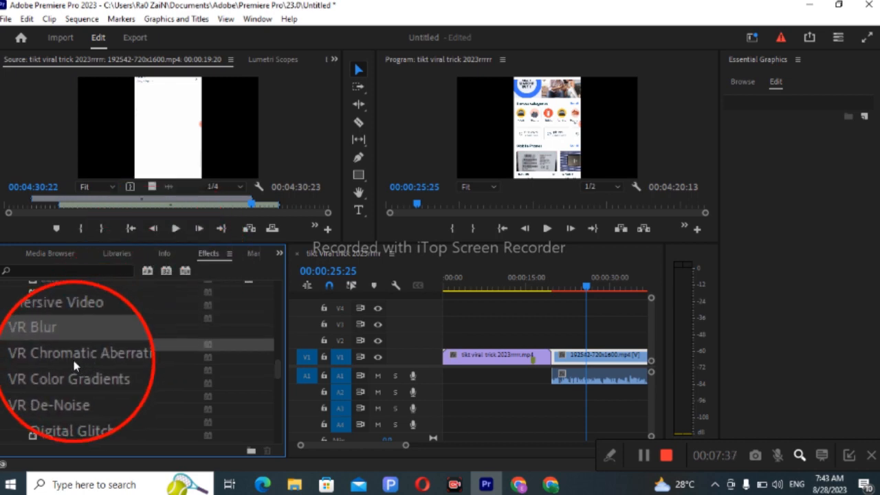
scroll(75, 359, up, 2)
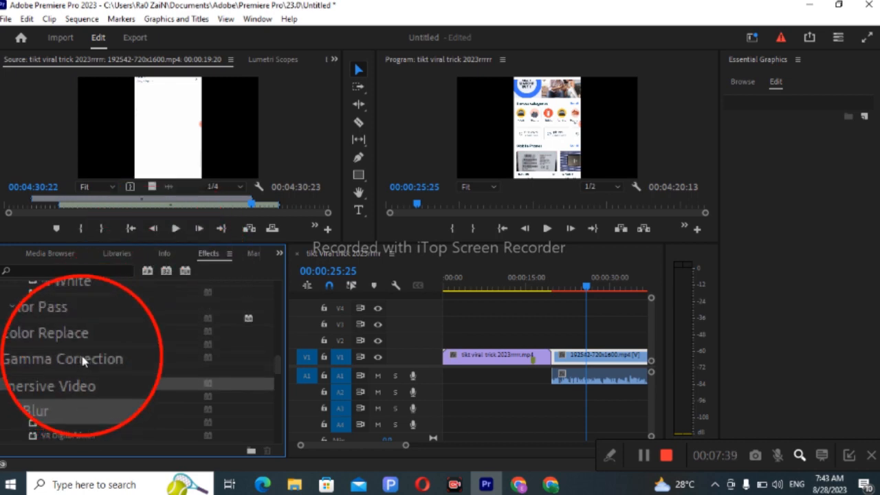
scroll(82, 362, up, 3)
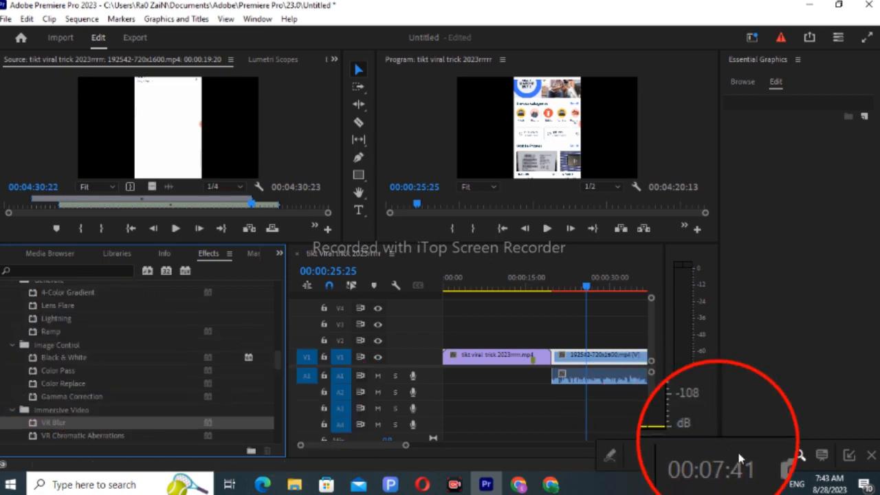
click(798, 456)
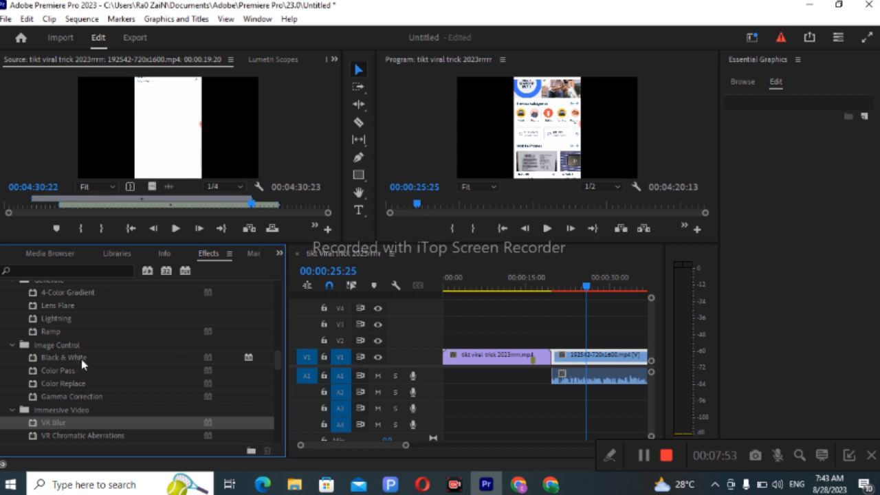
scroll(52, 366, up, 4)
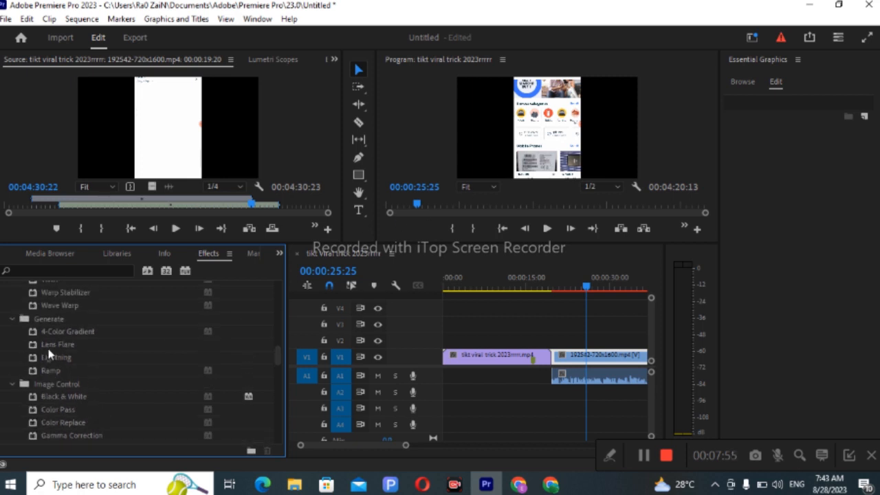
scroll(49, 341, up, 10)
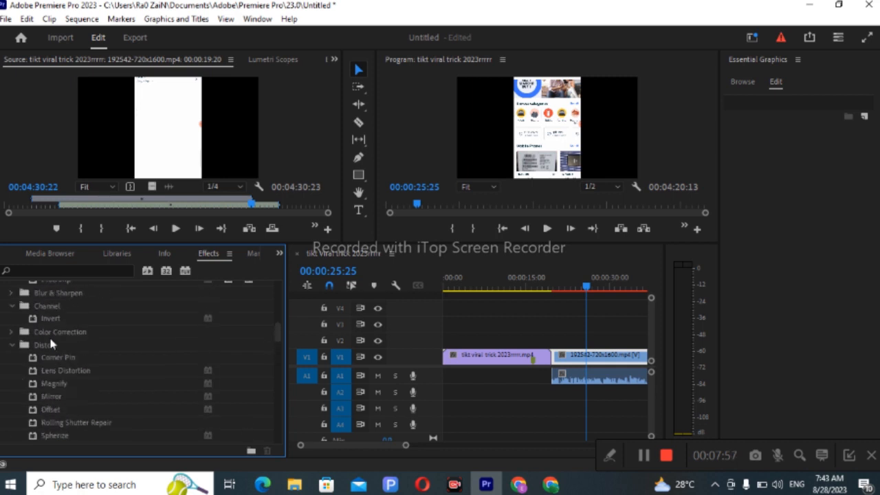
scroll(51, 340, up, 2)
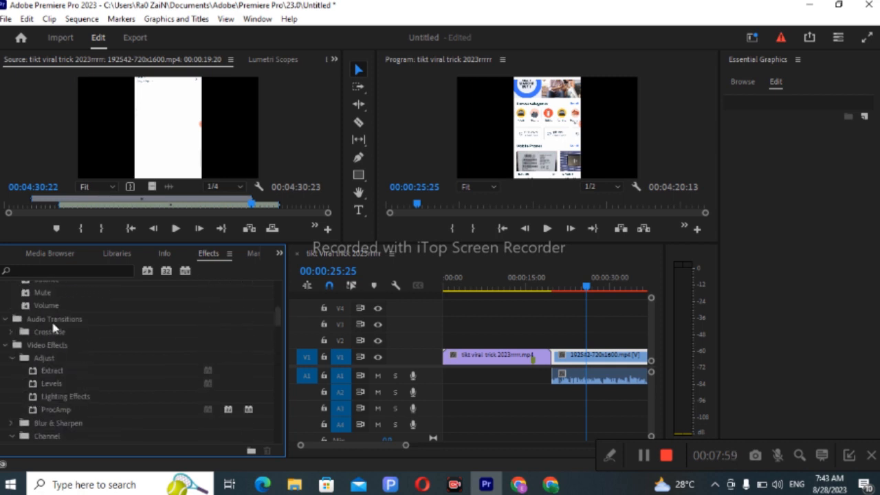
scroll(56, 324, up, 1)
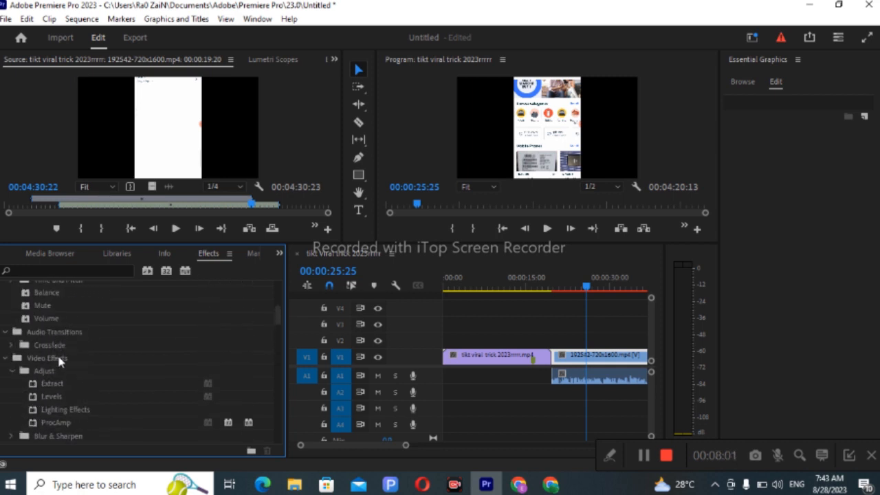
scroll(59, 359, down, 1)
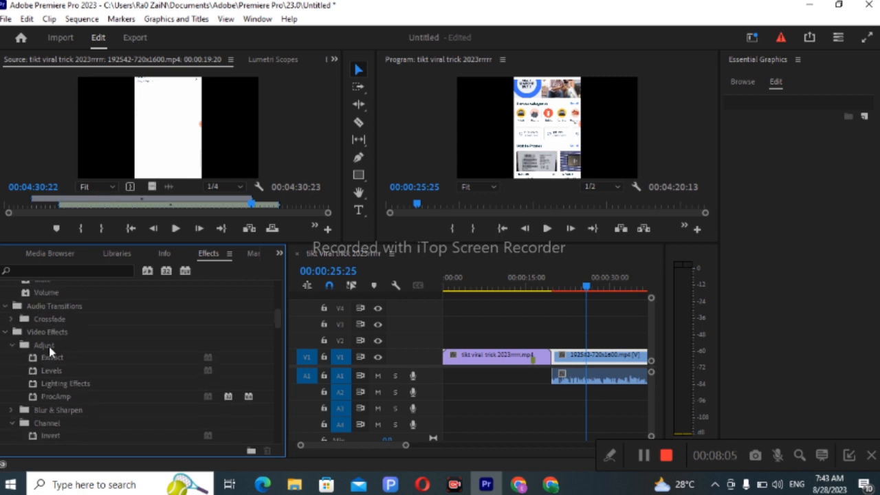
scroll(49, 347, down, 4)
scroll(53, 360, down, 4)
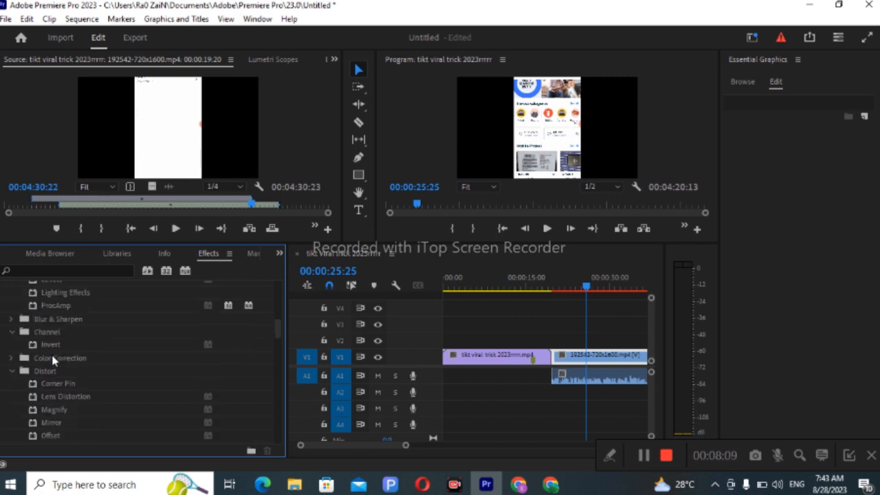
scroll(53, 359, down, 5)
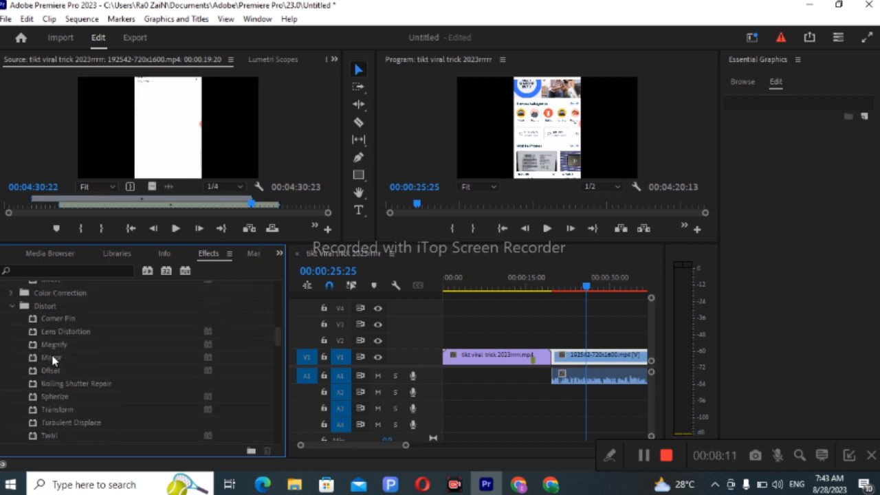
scroll(53, 359, down, 2)
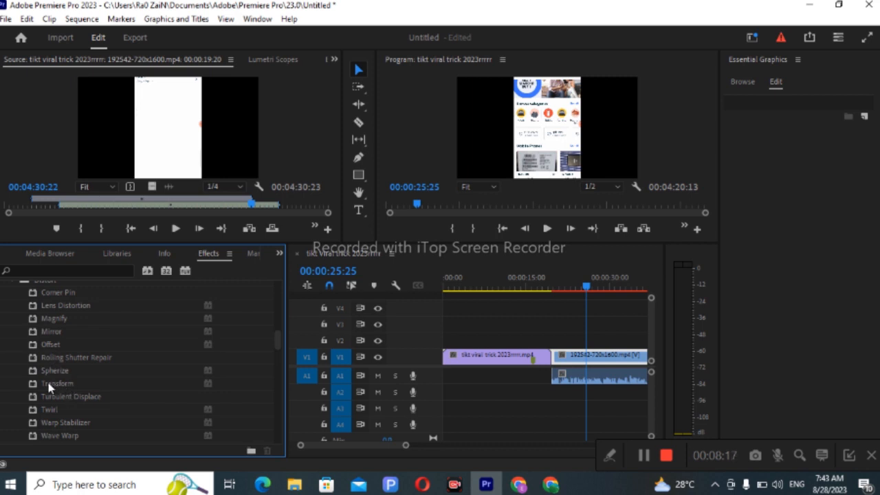
drag(48, 388, 563, 355)
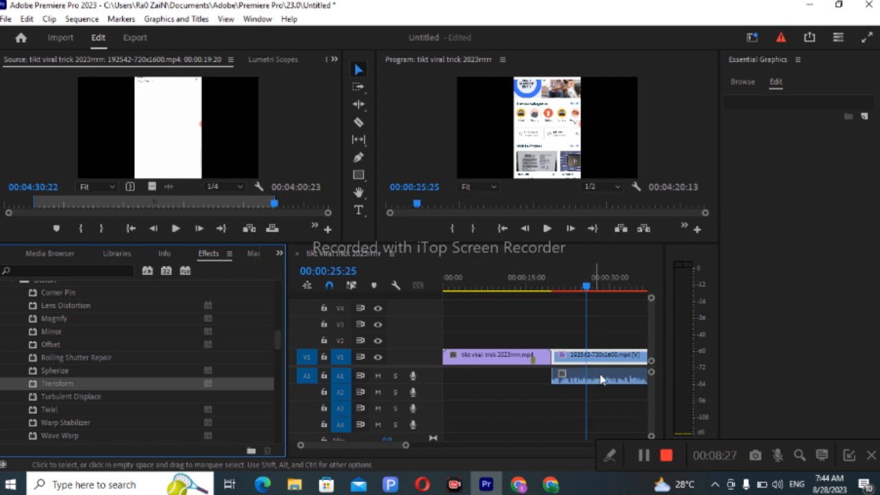
click(799, 457)
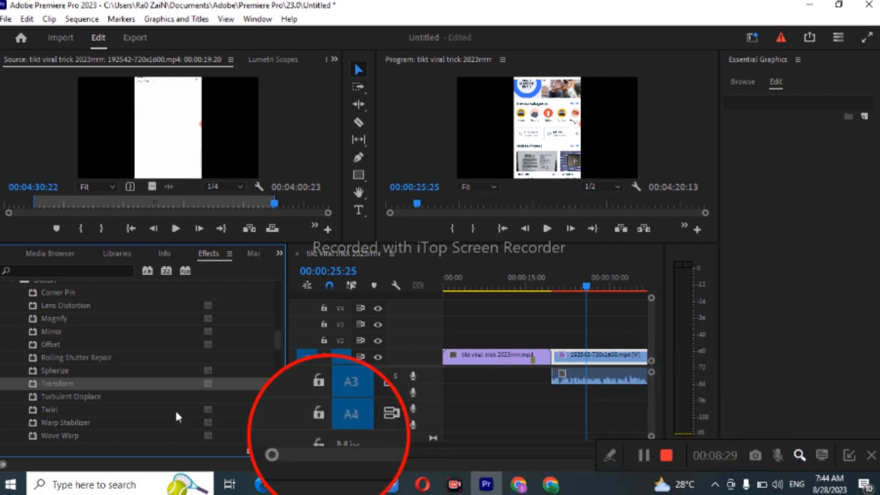
scroll(60, 356, up, 10)
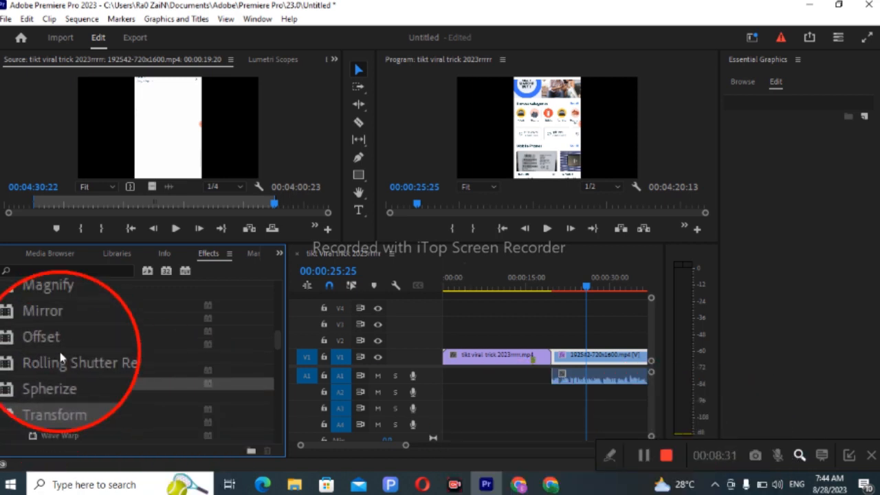
scroll(60, 356, up, 5)
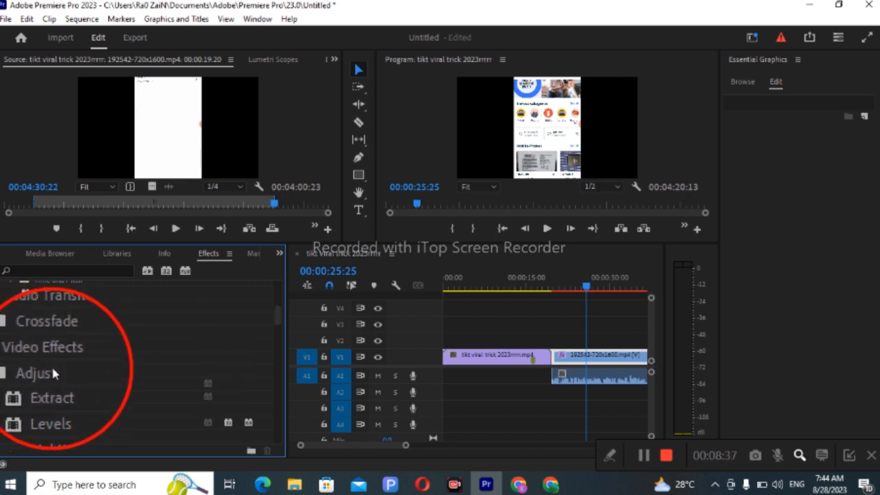
scroll(50, 363, down, 1)
scroll(61, 374, down, 10)
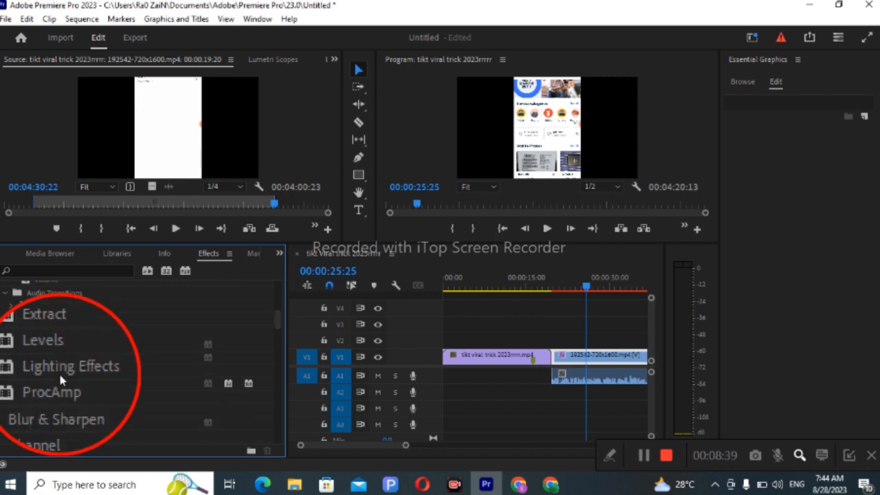
scroll(60, 377, down, 3)
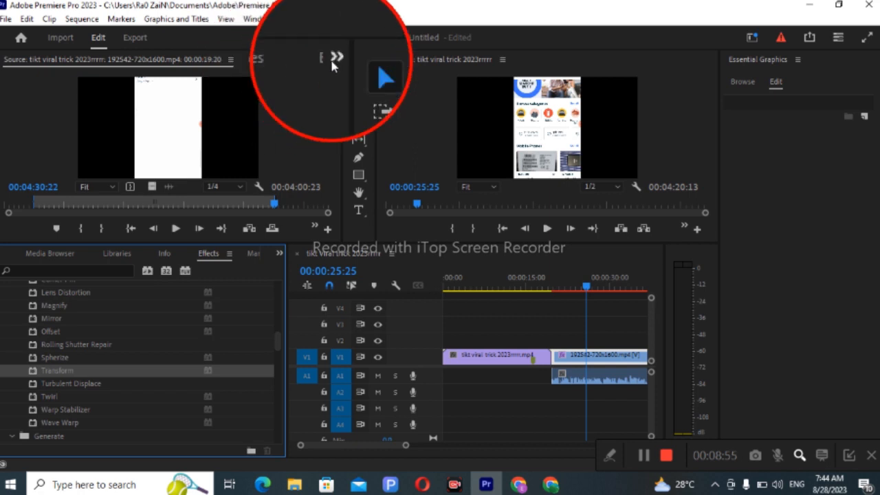
- Show the Effect Controls for the 192542-720x1600.mp4 clip and set its Transform effect's Scale to 71
click(333, 61)
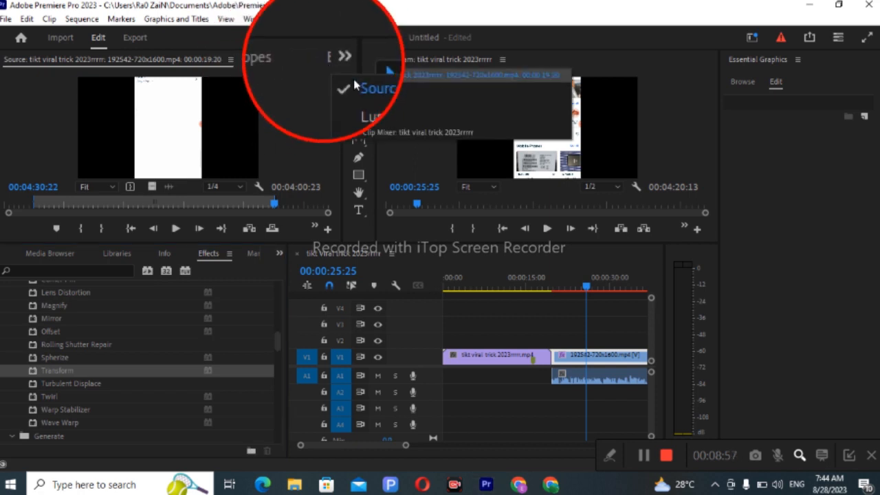
click(364, 105)
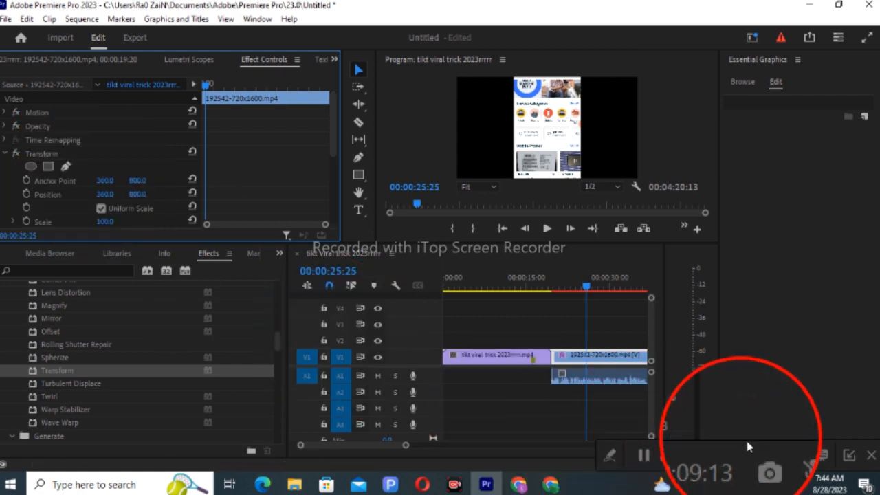
click(799, 455)
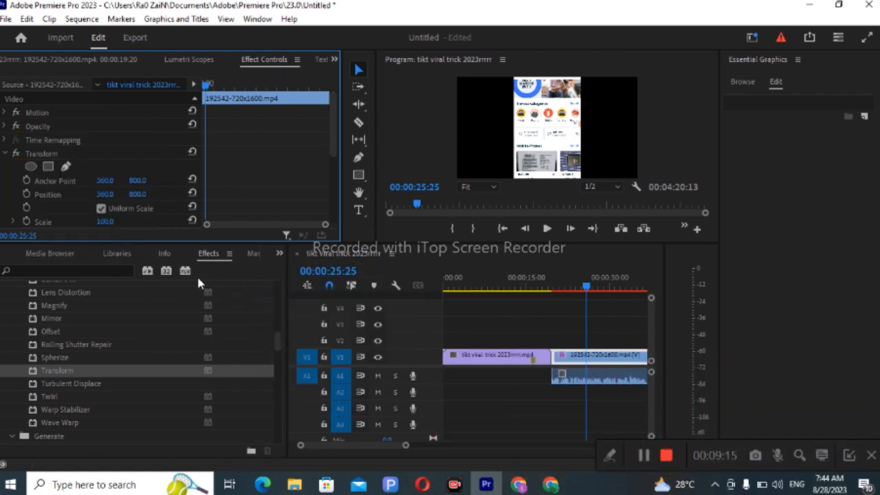
scroll(53, 190, down, 1)
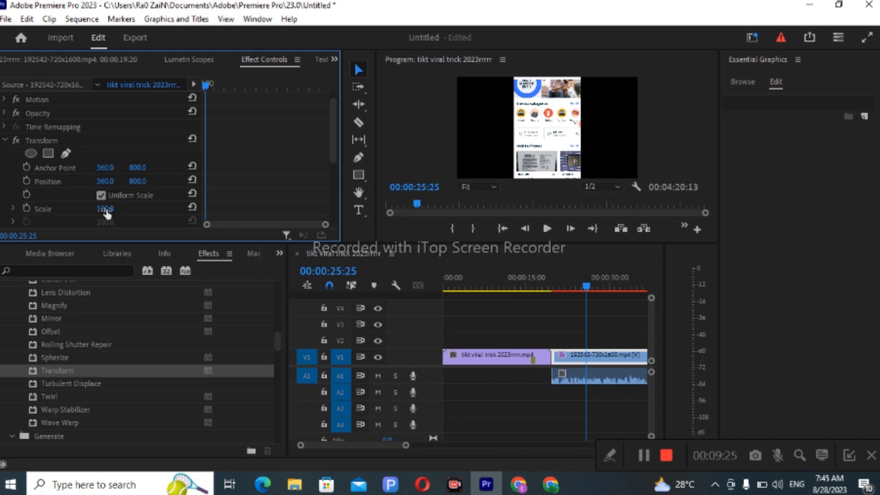
drag(105, 209, 84, 208)
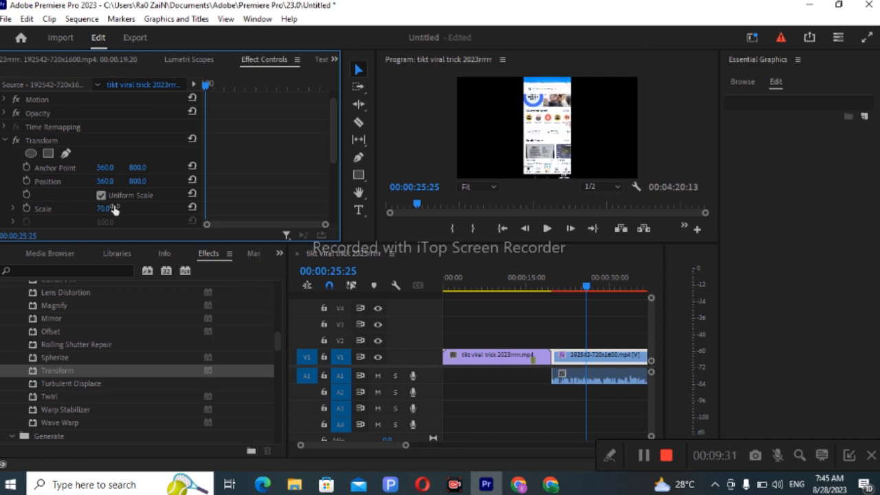
mouse_move(114, 210)
mouse_down()
mouse_move(149, 210)
mouse_move(115, 210)
mouse_up()
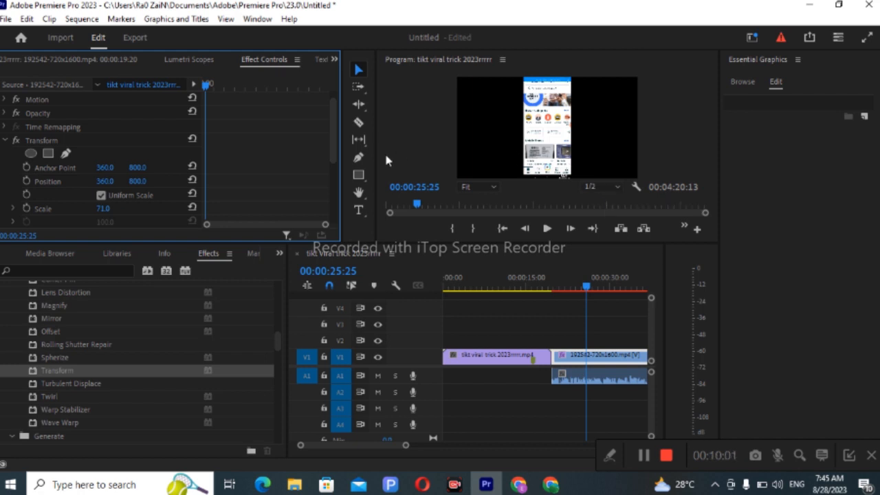
- Apply the Crop effect from the Transform video effects category to the 192542-720x1600.mp4 clip
scroll(135, 177, down, 4)
scroll(135, 177, down, 5)
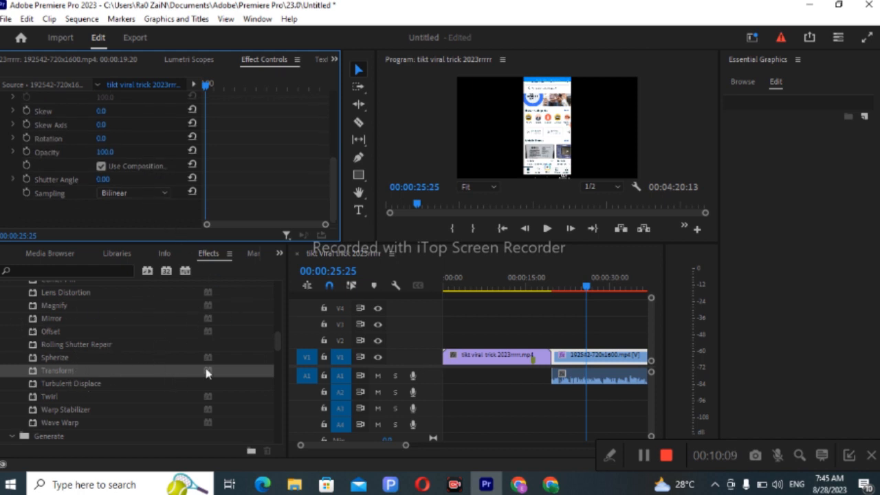
scroll(47, 373, down, 7)
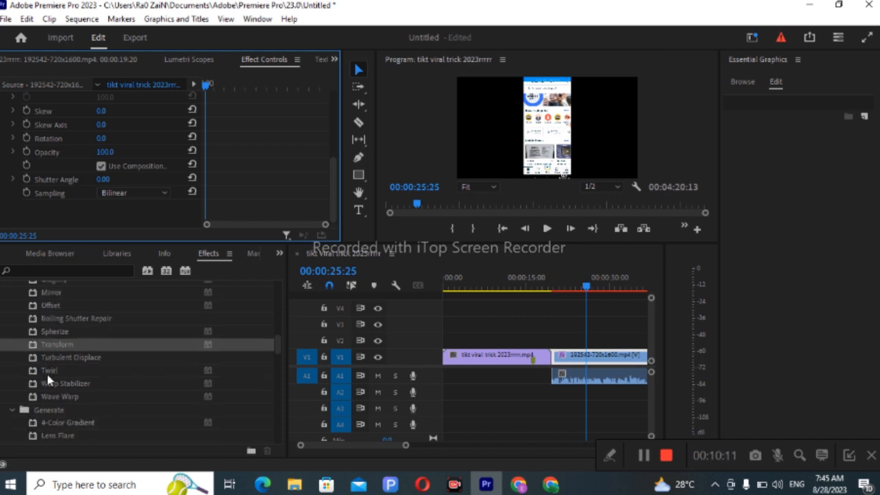
scroll(54, 387, down, 9)
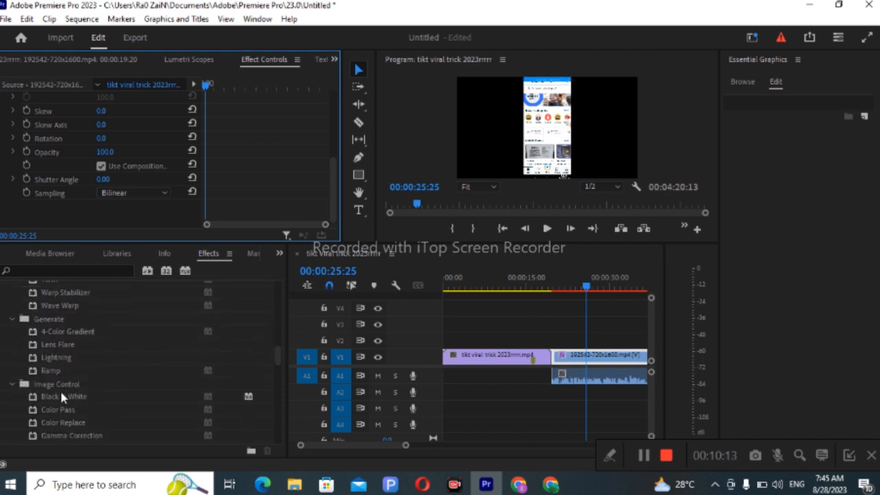
scroll(61, 393, down, 13)
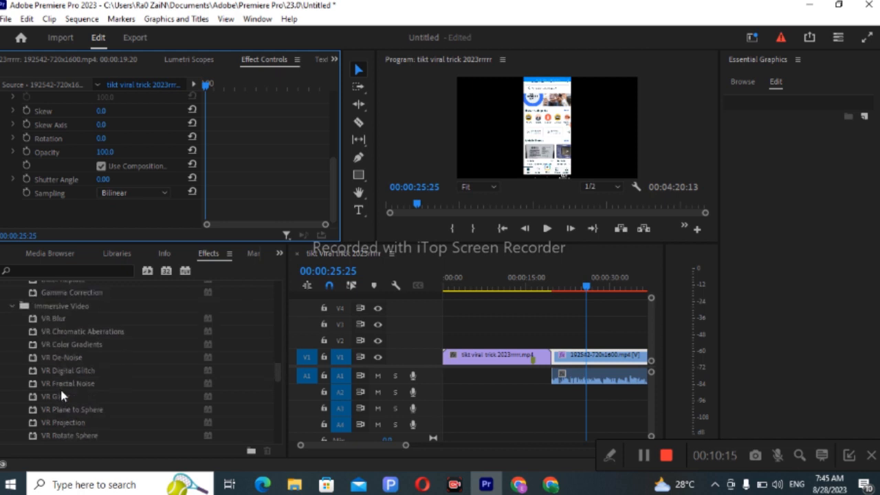
scroll(61, 391, down, 7)
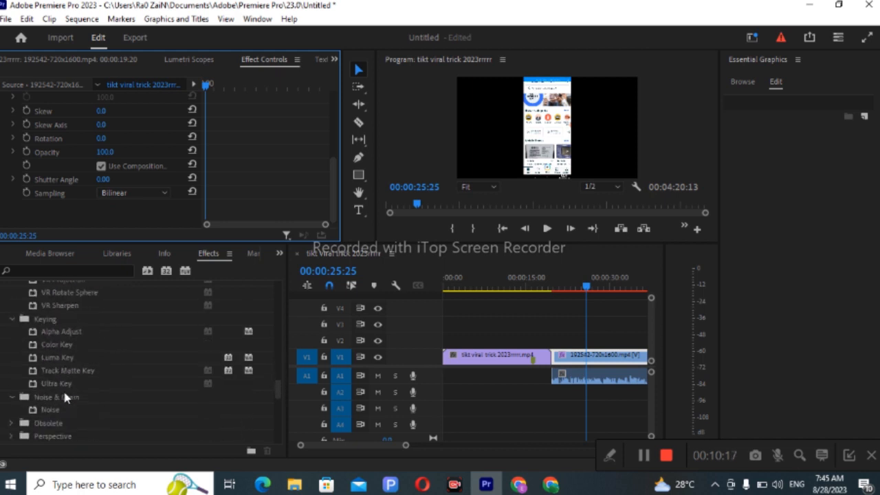
scroll(62, 397, down, 3)
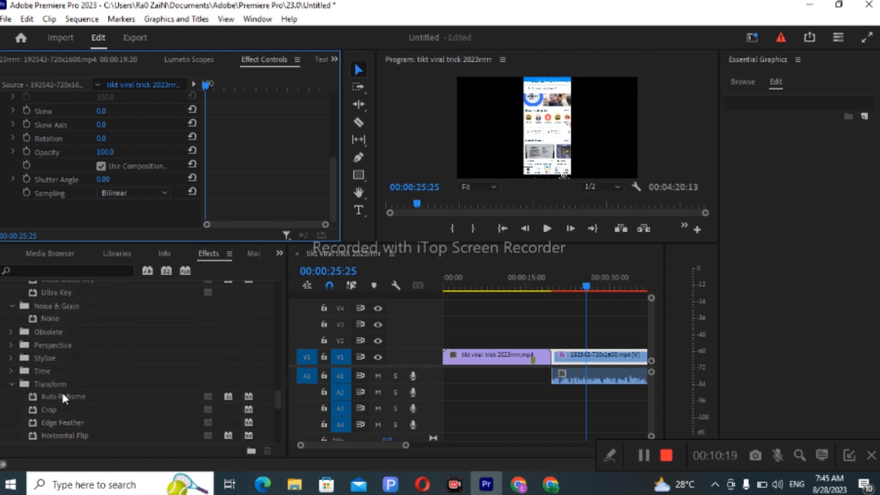
scroll(41, 383, down, 1)
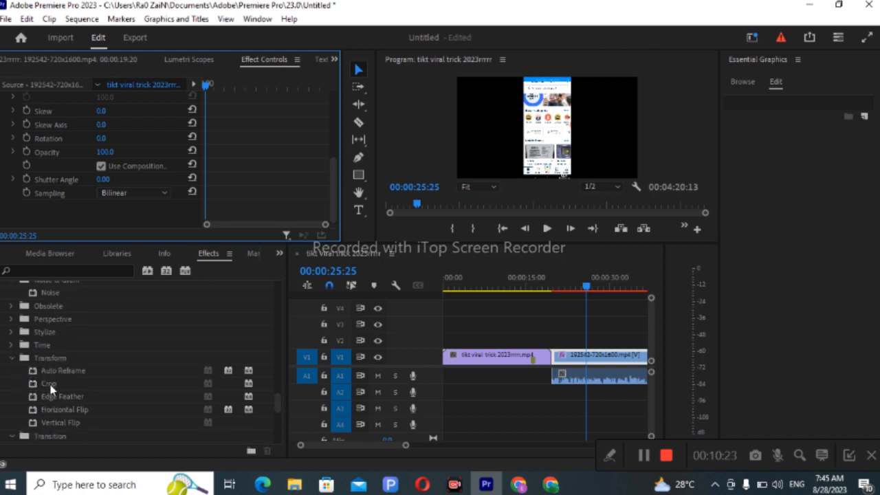
drag(39, 389, 577, 356)
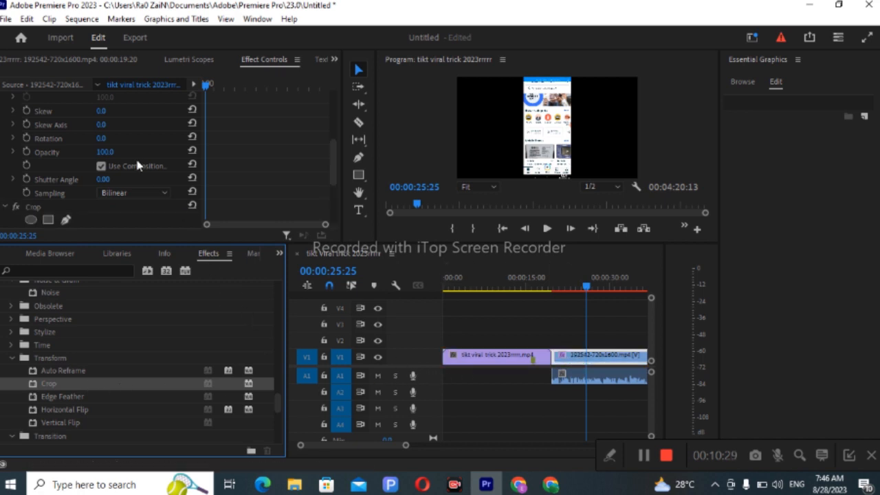
- Try adjusting the Left, Top, Right and Bottom percentages of the clip's Crop effect
scroll(54, 205, down, 3)
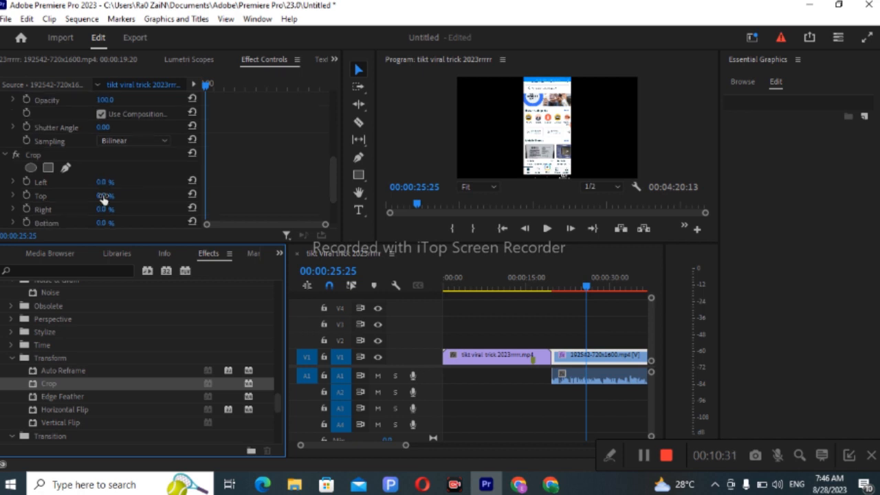
scroll(86, 186, down, 1)
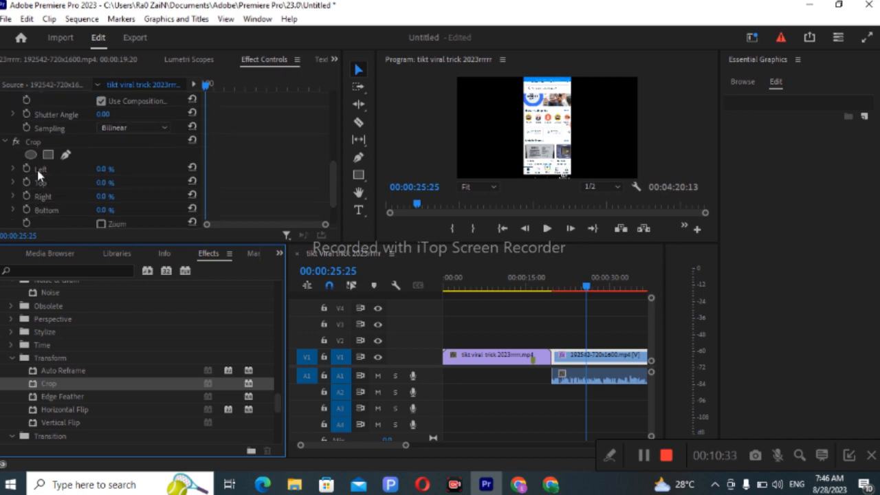
drag(105, 168, 104, 210)
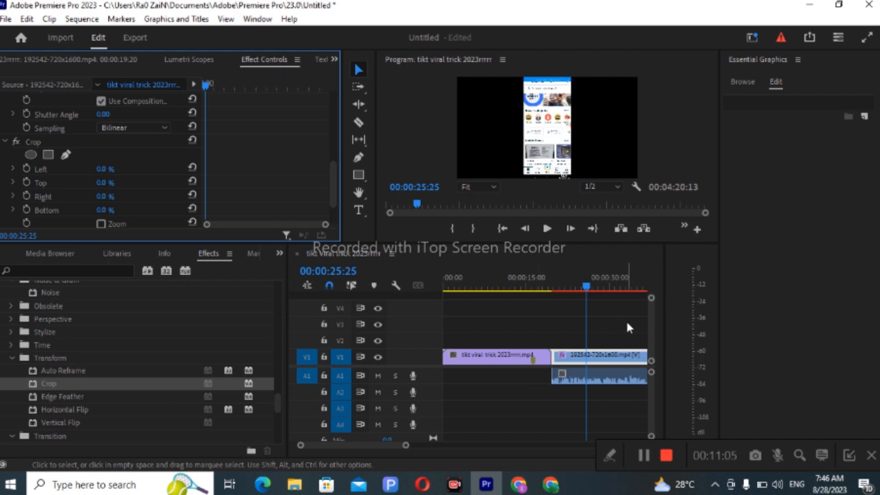
- Widen the timeline and Program monitor panels, shrinking the Essential Graphics panel and the audio meters' surroundings to make room
drag(684, 344, 772, 341)
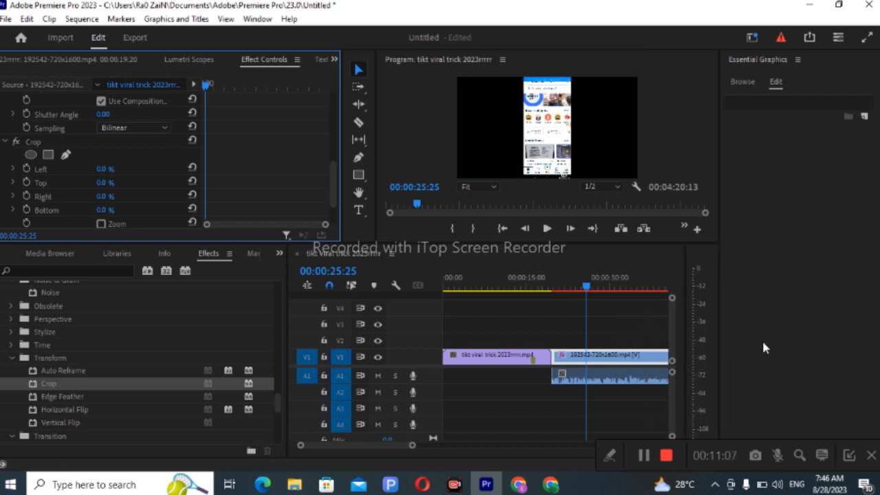
drag(719, 318, 860, 315)
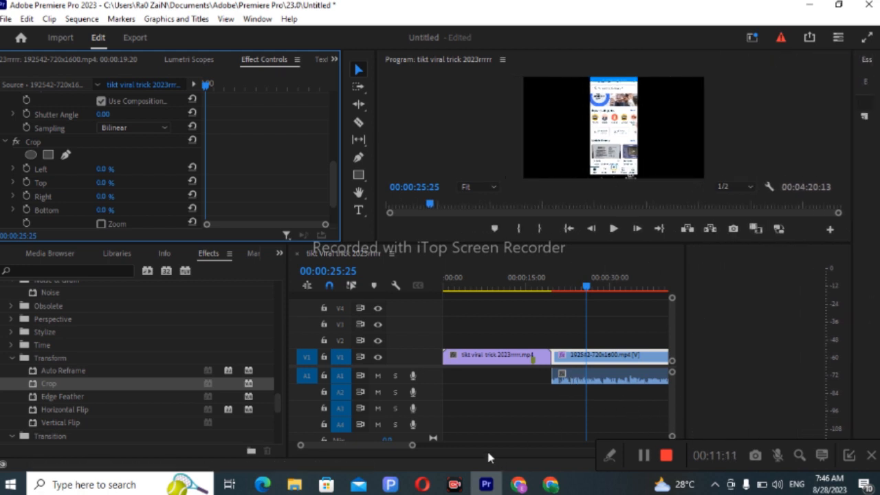
drag(401, 444, 441, 444)
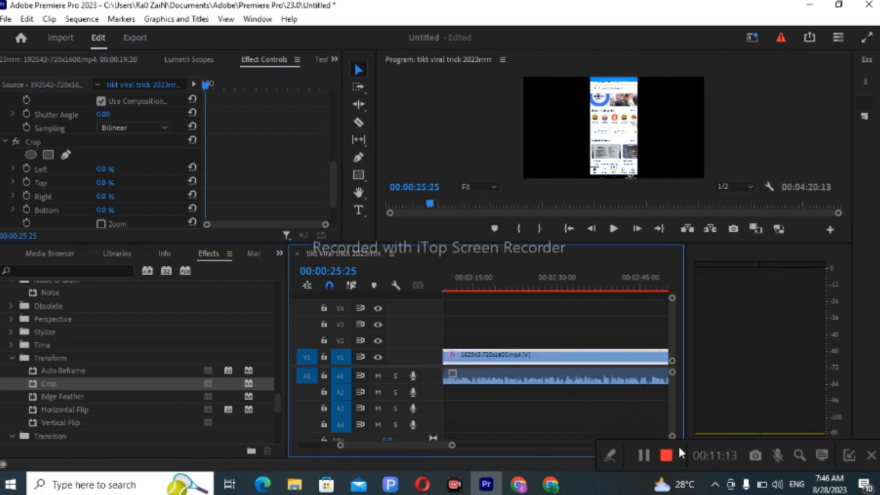
drag(694, 446, 135, 448)
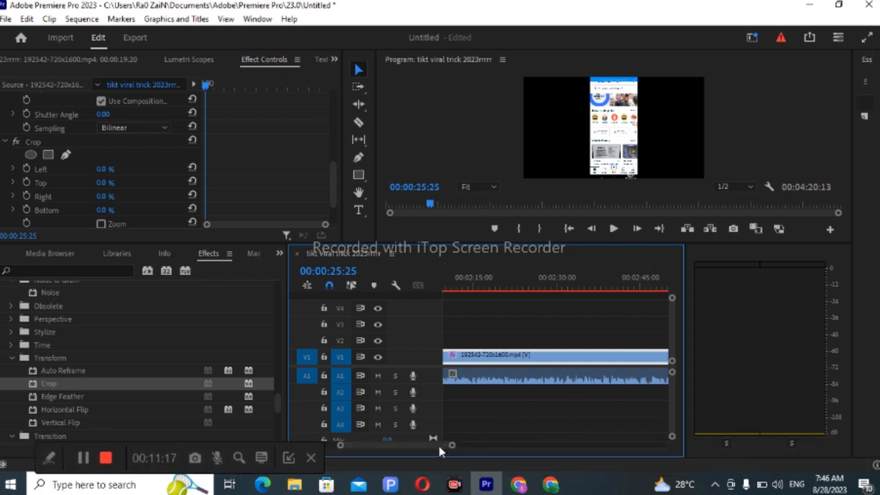
- Split the video of the 192542-720x1600.mp4 clip at 00:00:52:09 with the Razor tool
drag(443, 446, 470, 449)
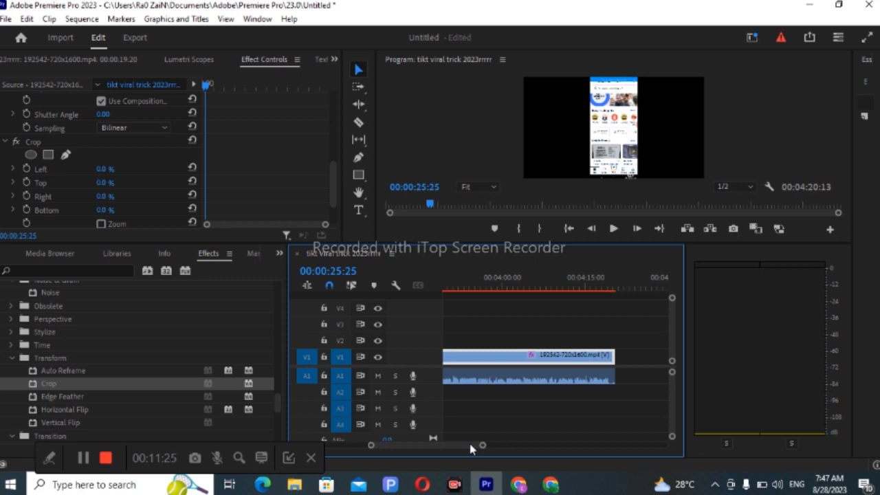
drag(465, 450, 408, 451)
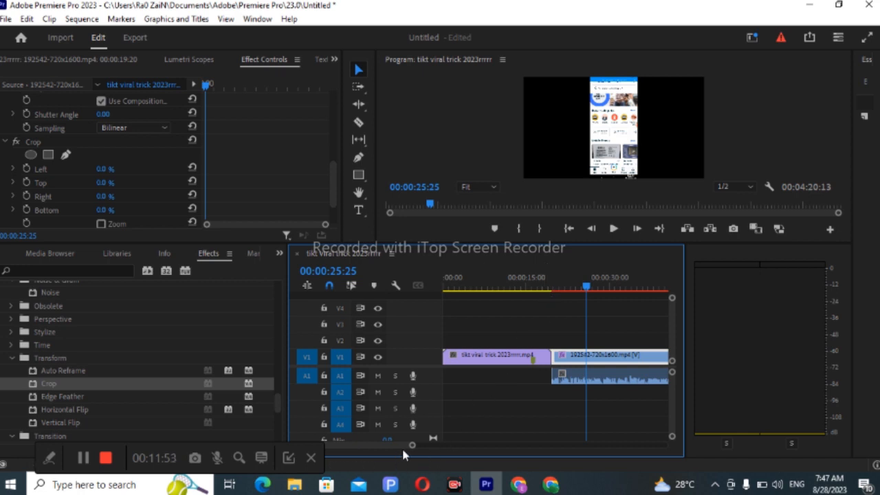
drag(402, 450, 410, 451)
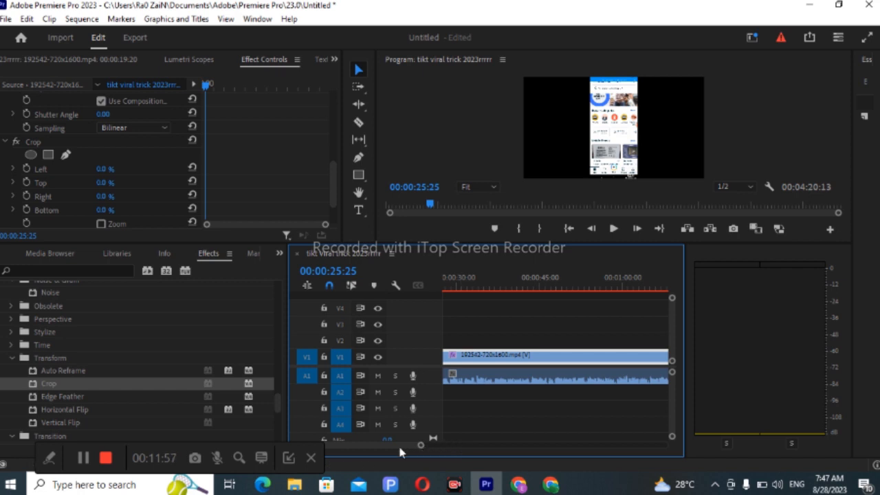
mouse_move(404, 448)
mouse_down()
mouse_move(385, 447)
mouse_move(400, 444)
mouse_up()
drag(527, 285, 534, 289)
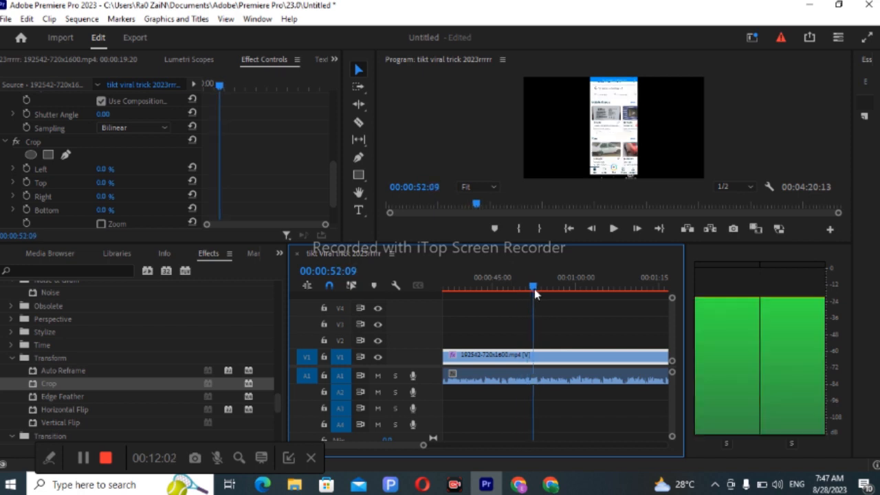
double_click(550, 366)
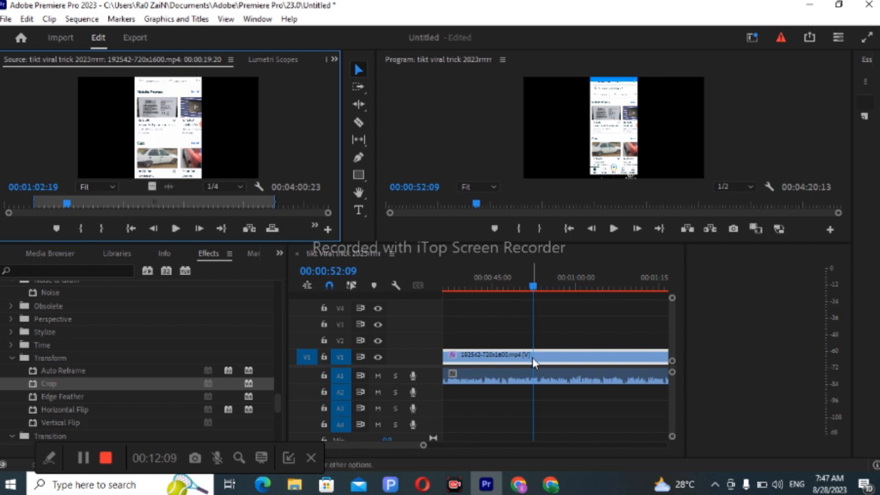
click(554, 362)
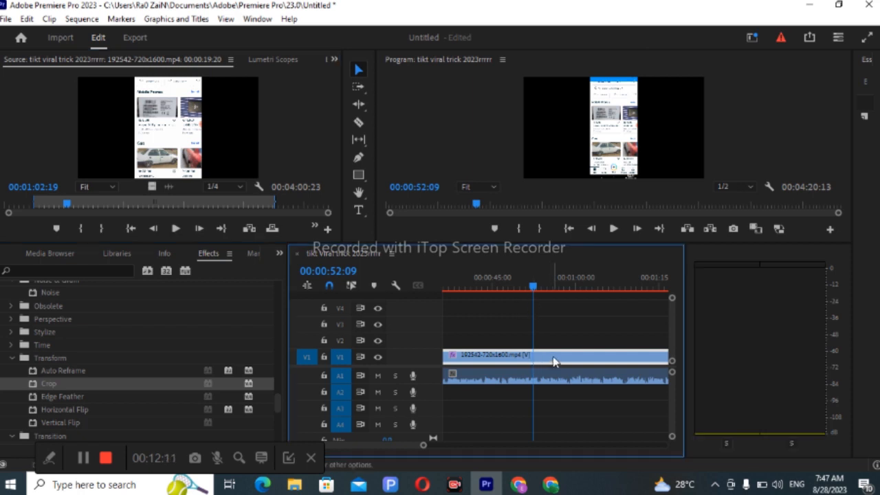
click(359, 122)
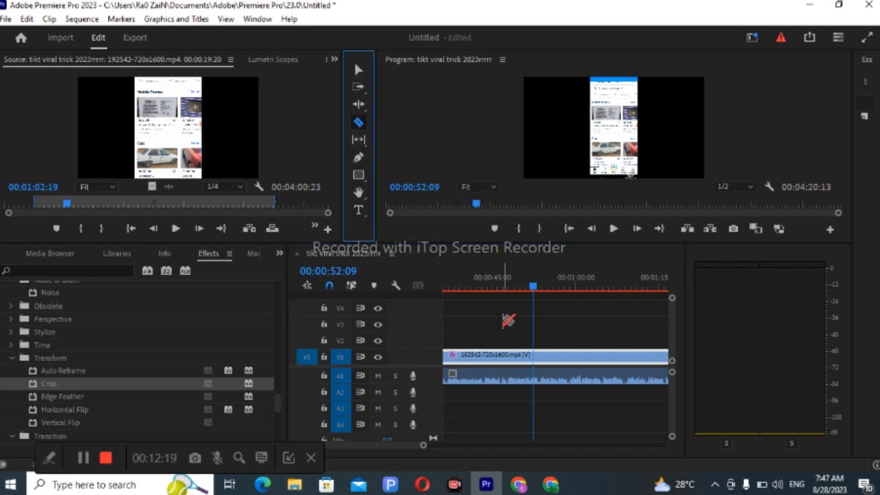
click(531, 356)
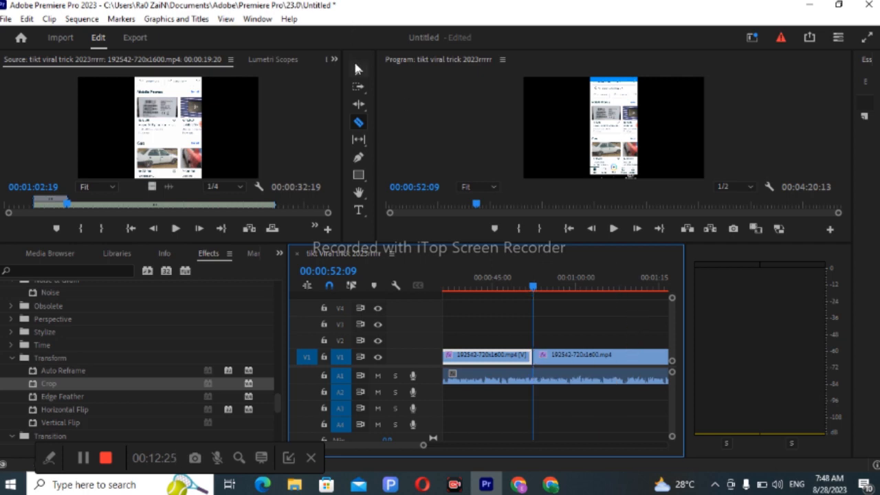
click(356, 68)
- Split the clip's video again at 00:02:21:05 and delete the section between the two cuts, keeping its audio
drag(542, 288, 672, 292)
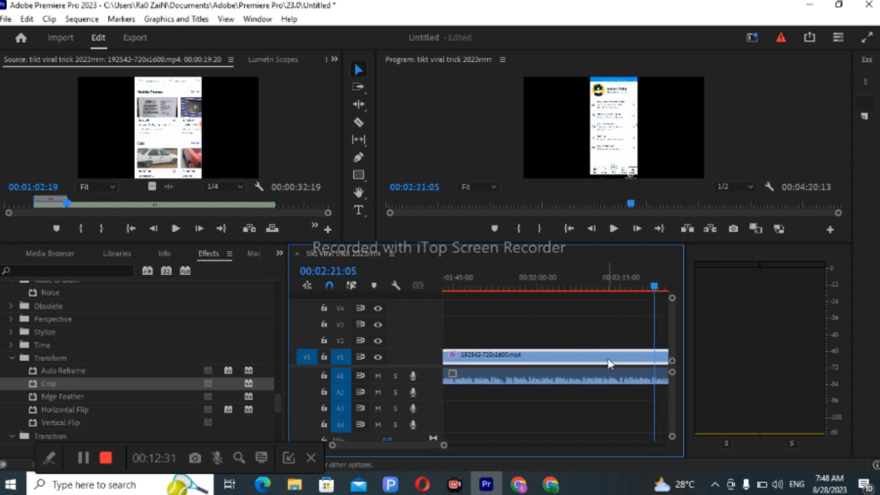
click(357, 124)
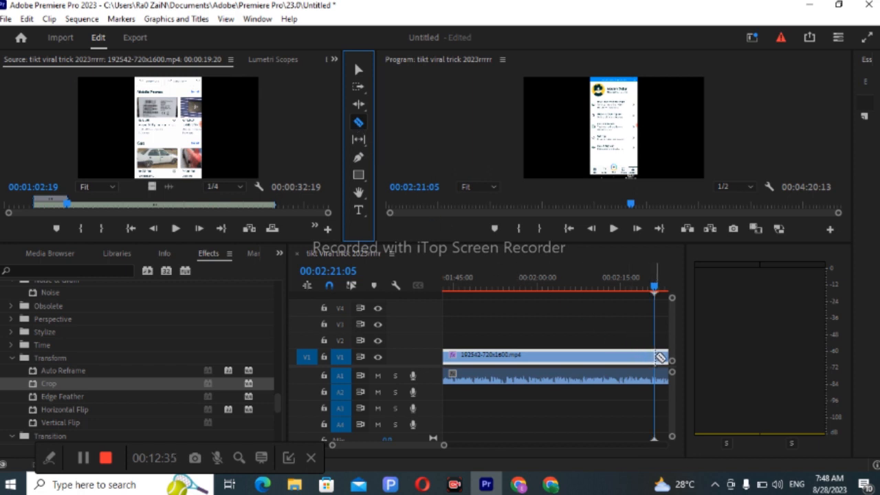
click(659, 357)
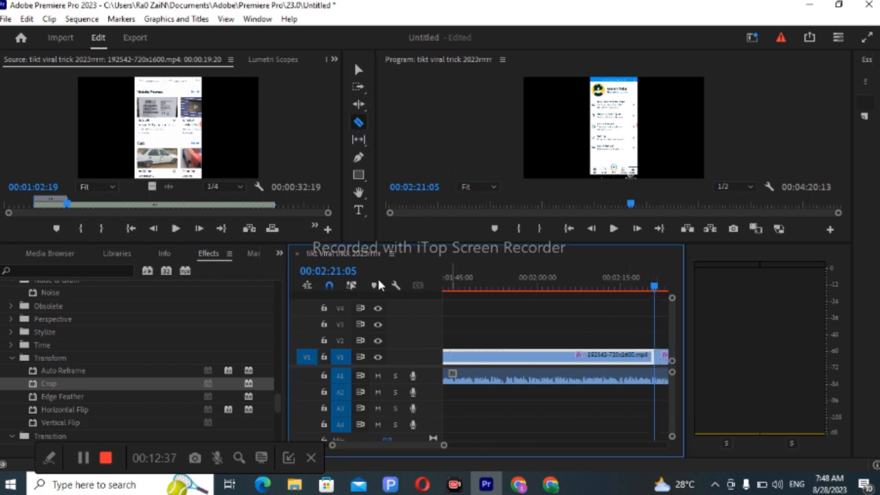
click(358, 69)
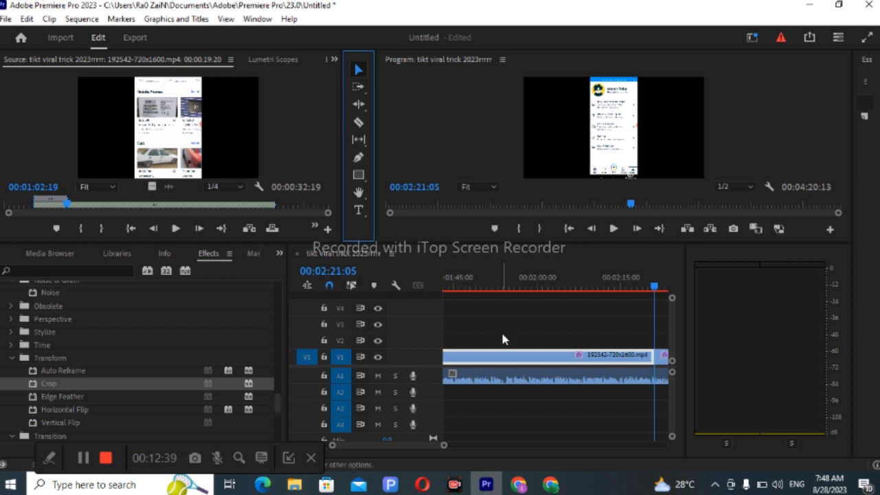
click(521, 360)
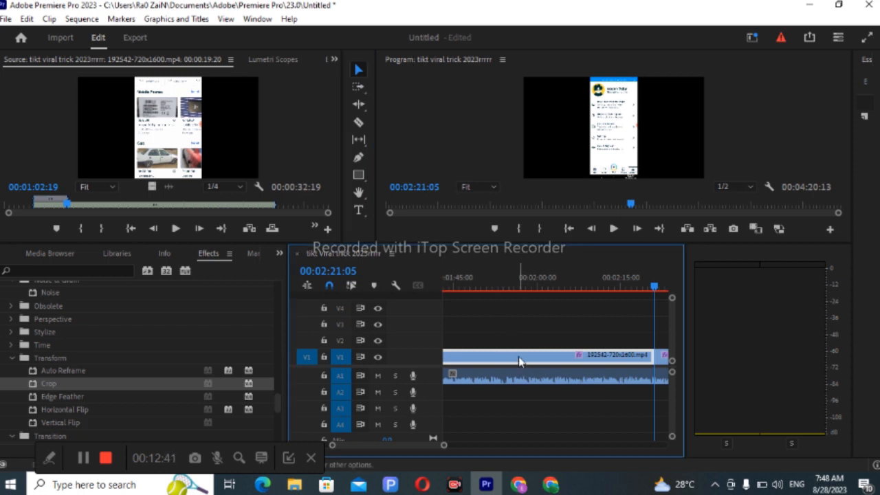
key(Delete)
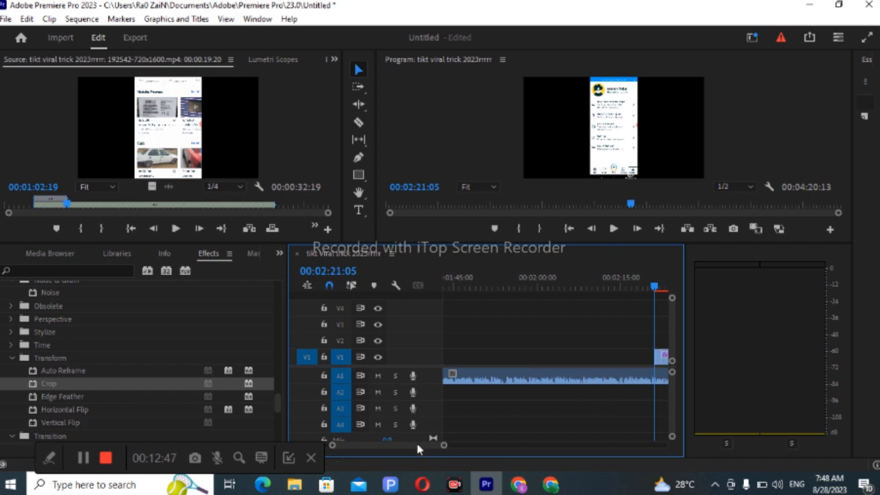
- Move the remaining 192542-720x1600.mp4 video section back along V1 to 00:00:52:09, directly against the end of the first section
mouse_move(417, 444)
mouse_down()
mouse_move(398, 444)
mouse_move(429, 445)
mouse_up()
double_click(532, 358)
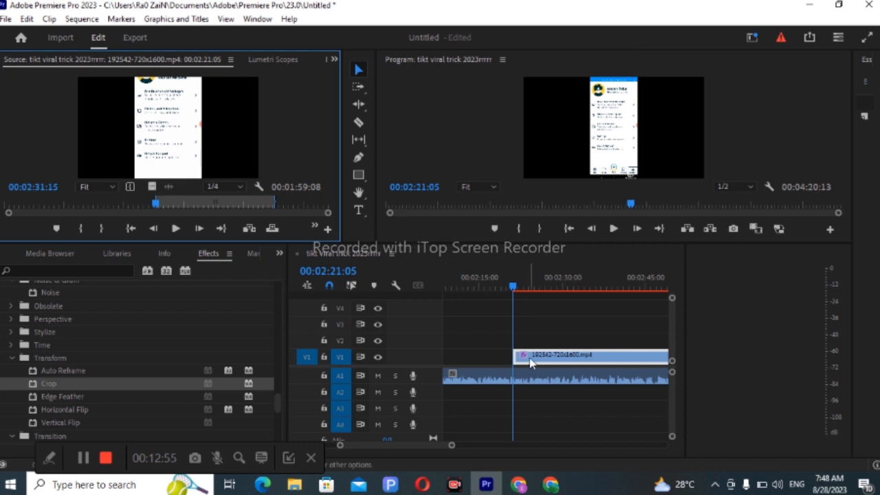
drag(532, 360, 385, 442)
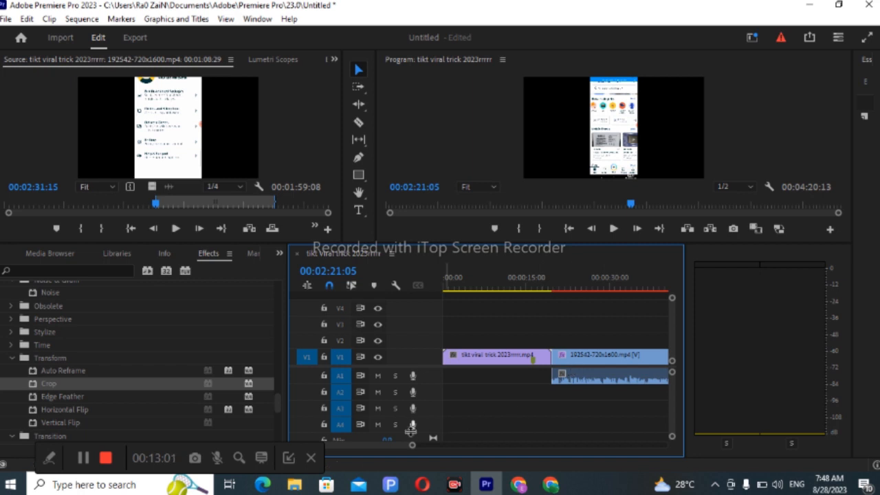
drag(400, 442, 426, 446)
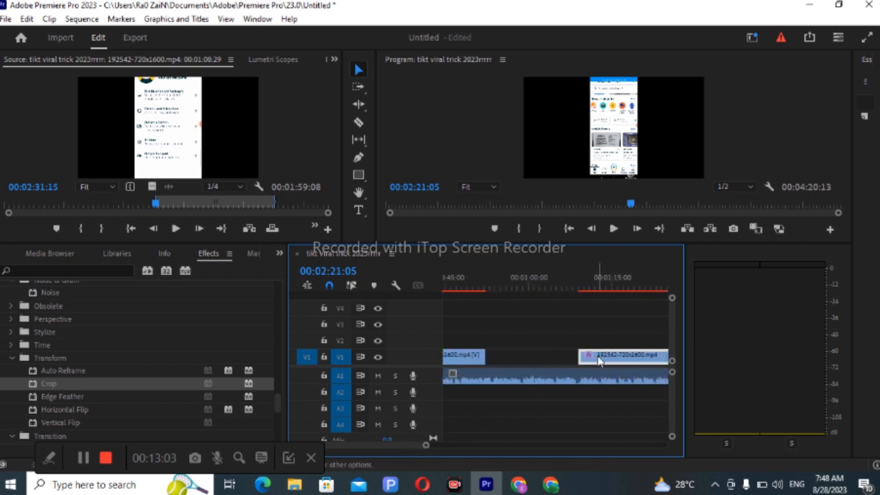
drag(598, 361, 507, 358)
- Nest the two adjoining 192542-720x1600.mp4 video sections into one nested sequence, keeping the default name
drag(473, 329, 529, 366)
right_click(529, 366)
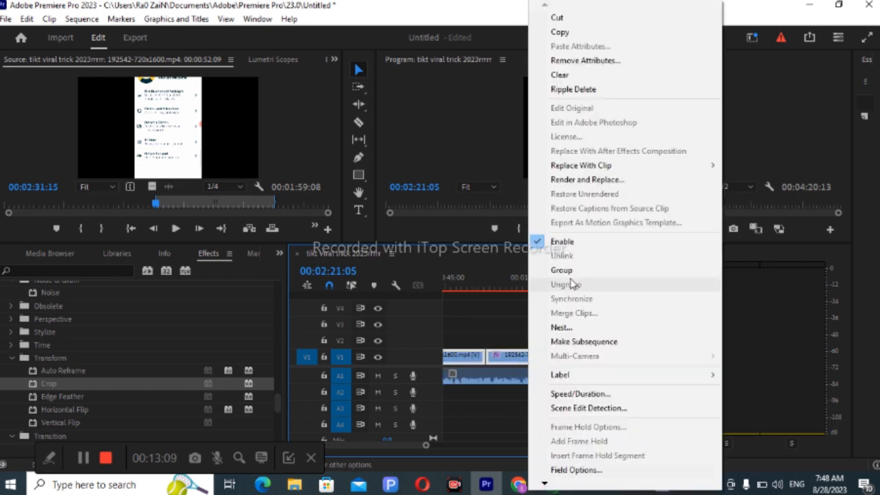
click(560, 327)
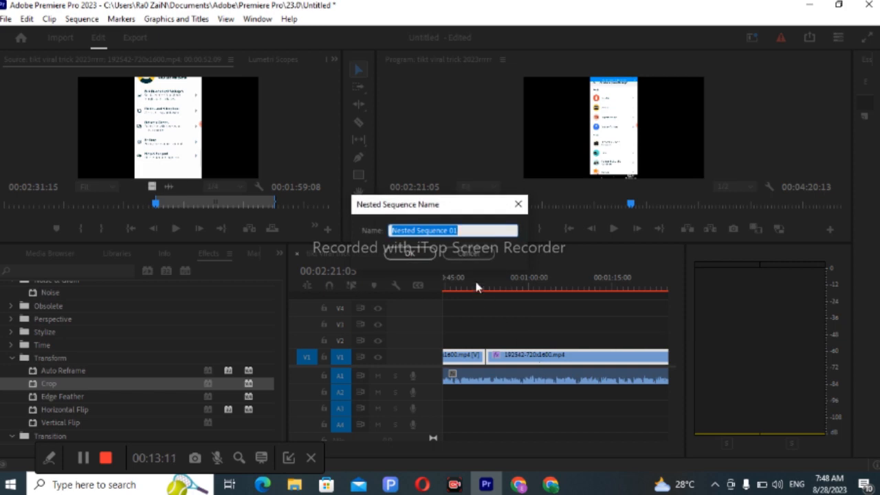
click(426, 254)
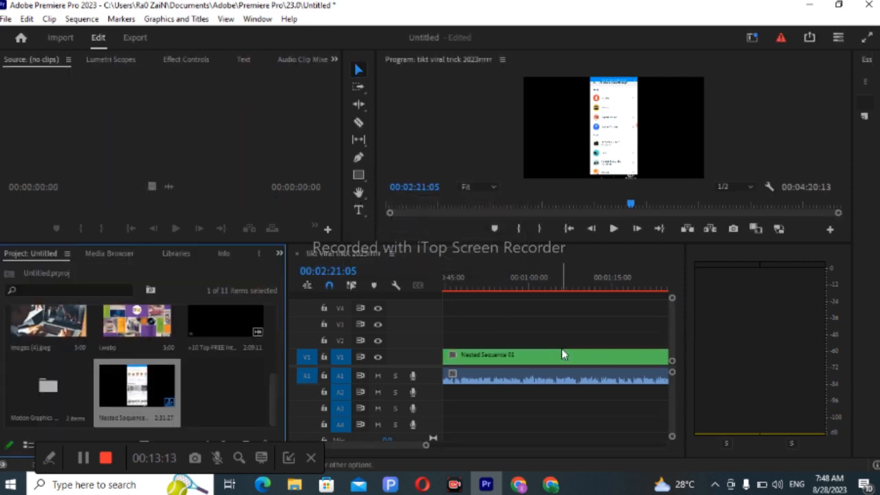
drag(394, 445, 376, 446)
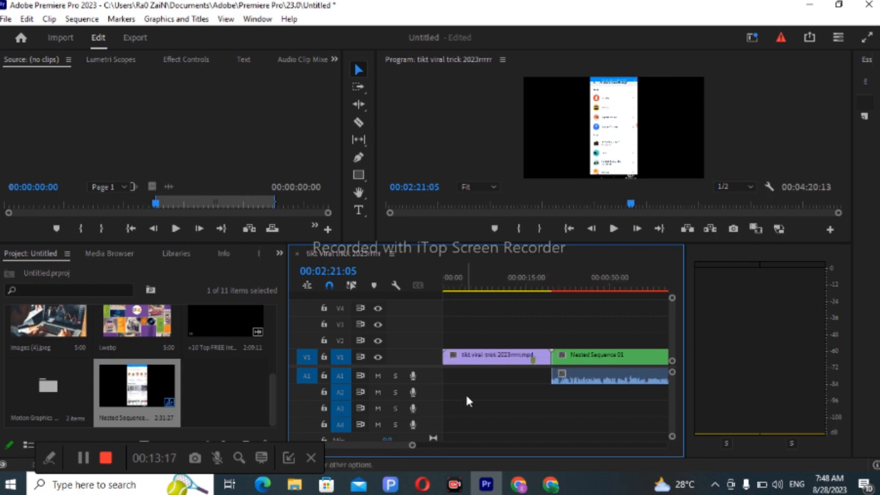